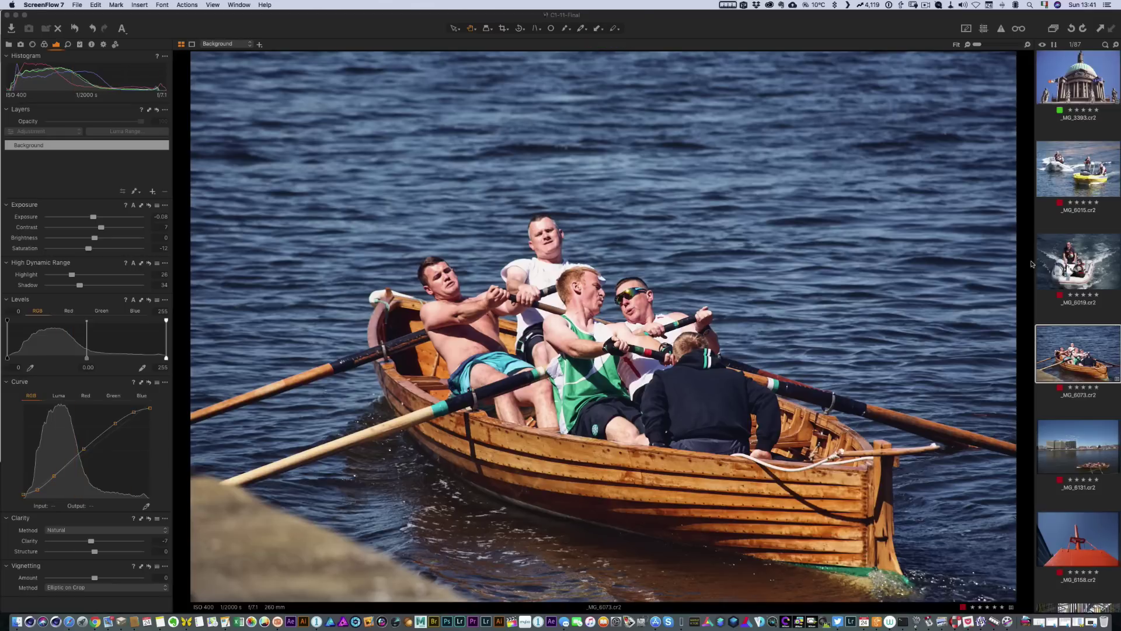
Step: Open the portrait-format photo of the domed clock building, _DSC5962.nef, in the viewer
scroll(1041, 224, "up", 15)
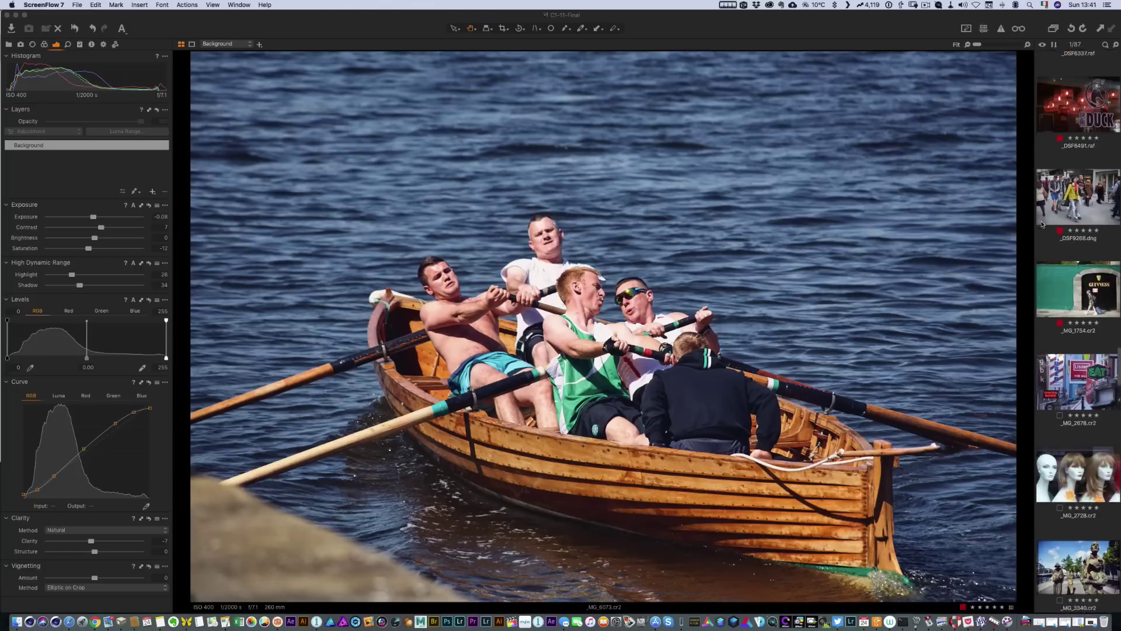
scroll(1042, 223, "up", 15)
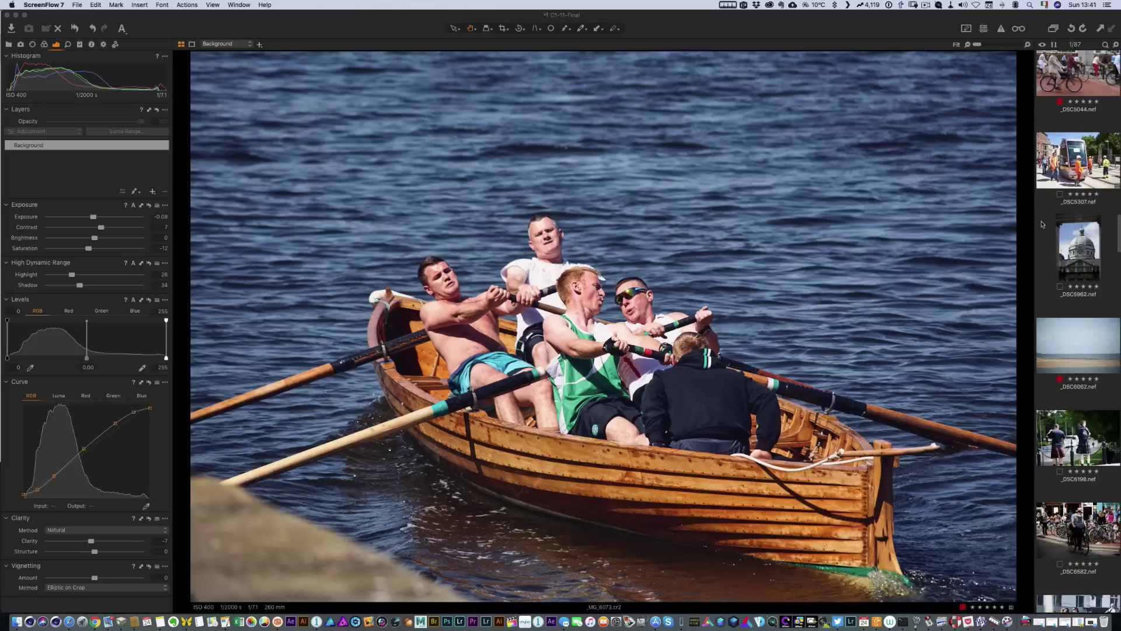
left_click(1085, 262)
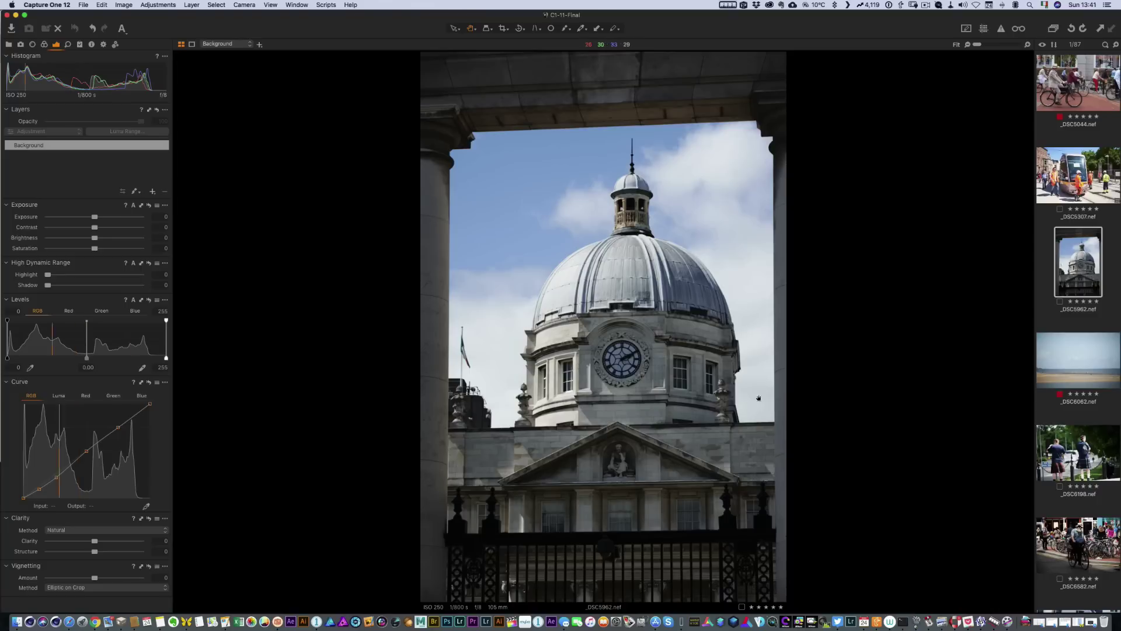
Step: Look through the image browser and reopen the rowing boat photo, _MG_6073.cr2
scroll(1067, 379, "down", 3)
scroll(1067, 379, "down", 3)
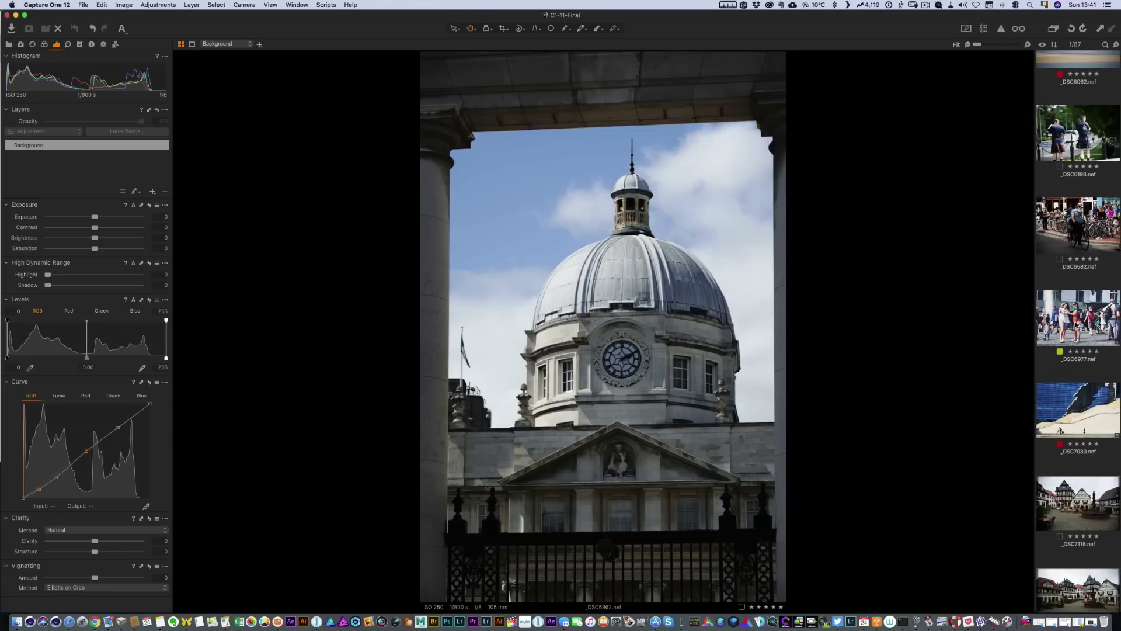
scroll(1079, 335, "down", 5)
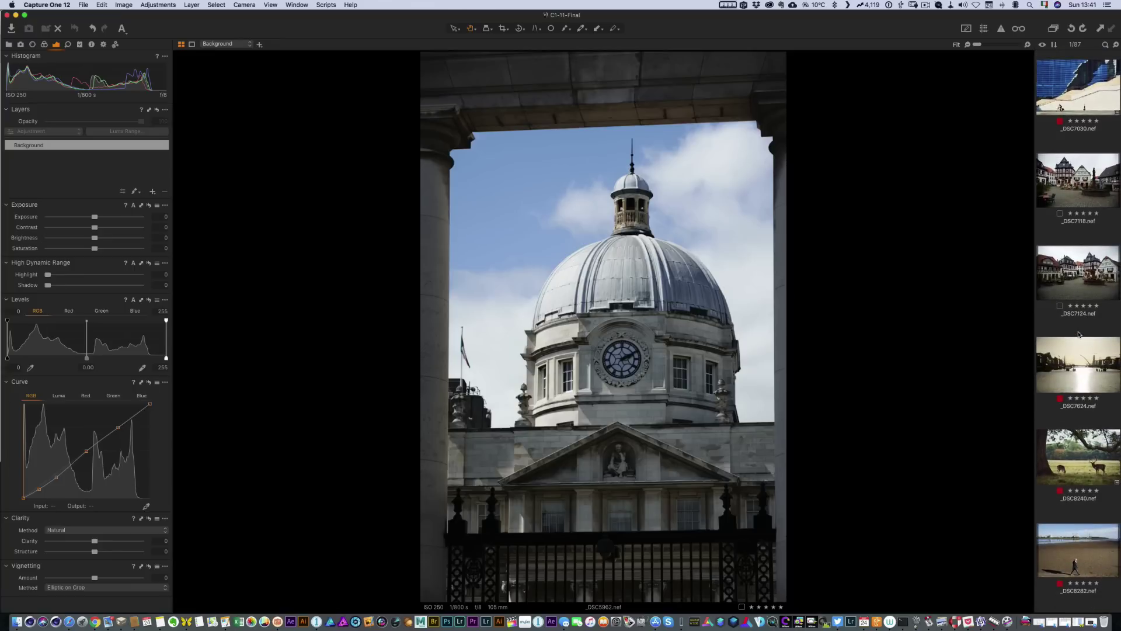
scroll(1079, 334, "down", 5)
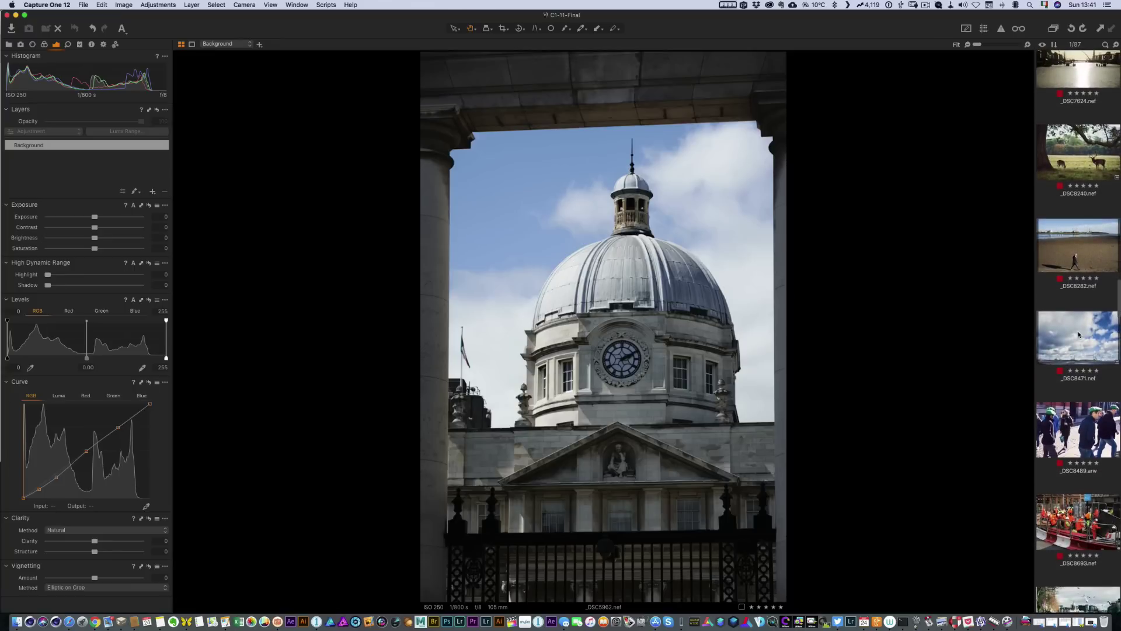
scroll(1079, 334, "down", 1)
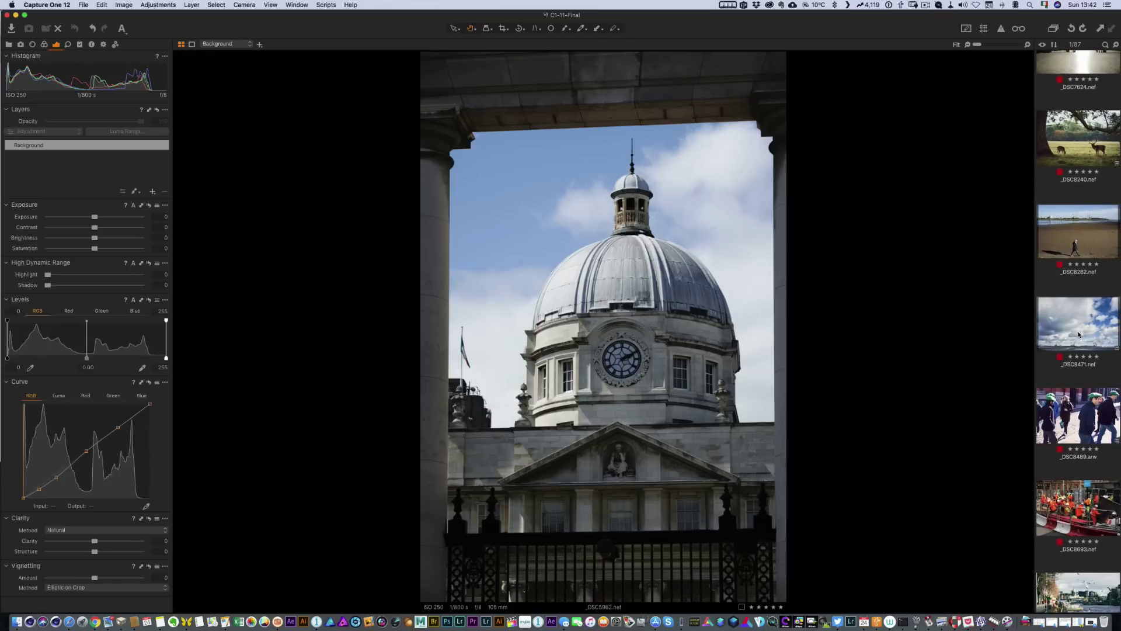
scroll(1079, 335, "down", 10)
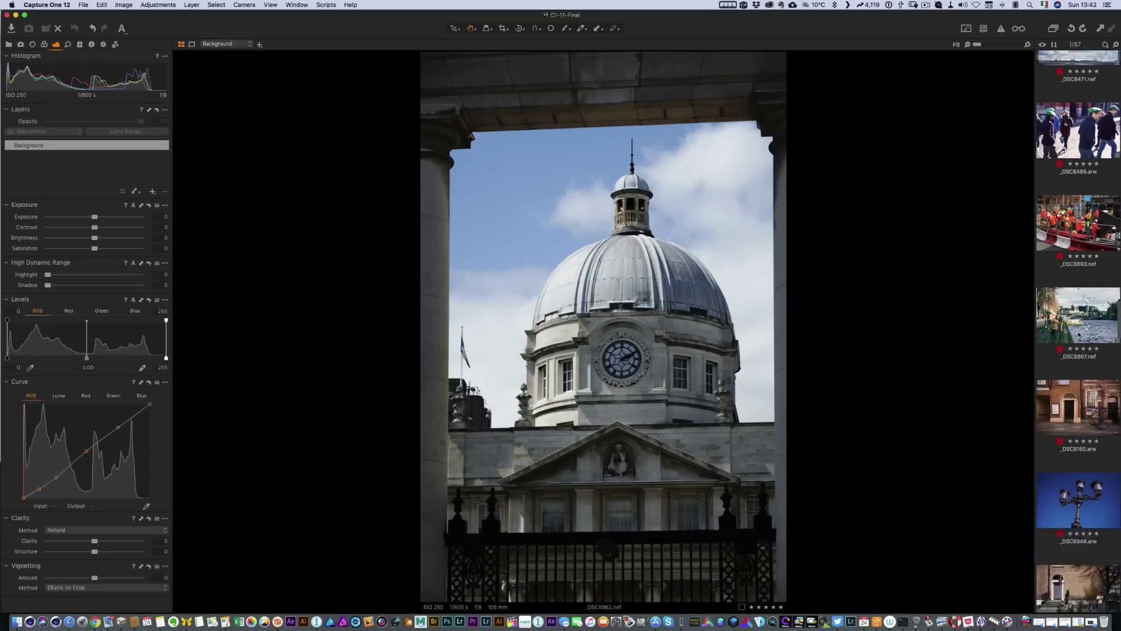
scroll(1078, 334, "down", 15)
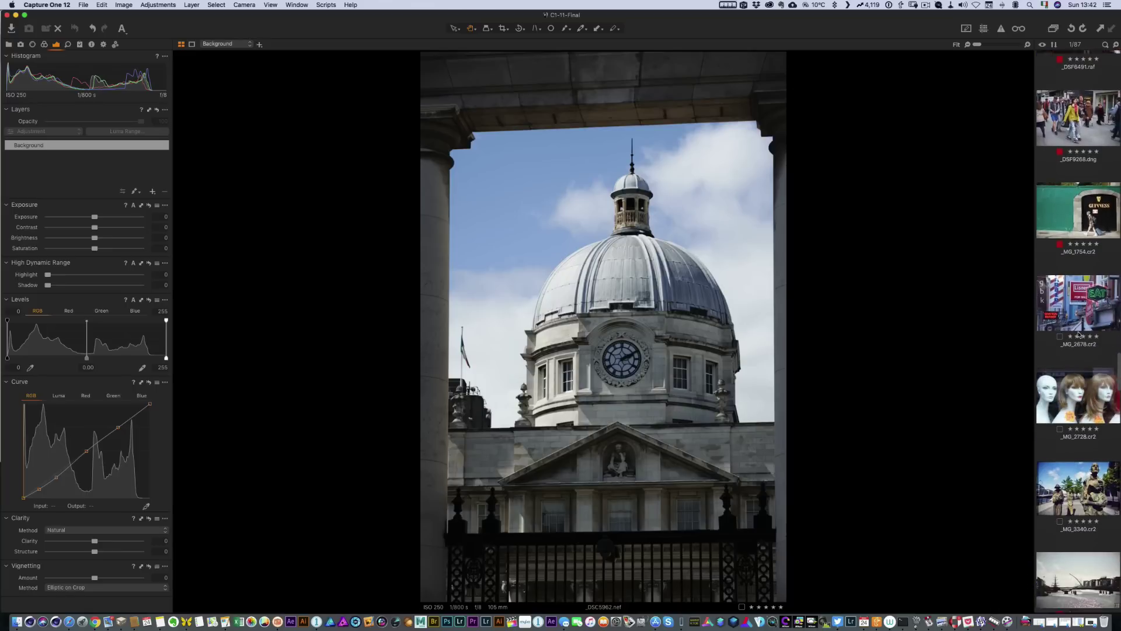
scroll(1079, 334, "down", 6)
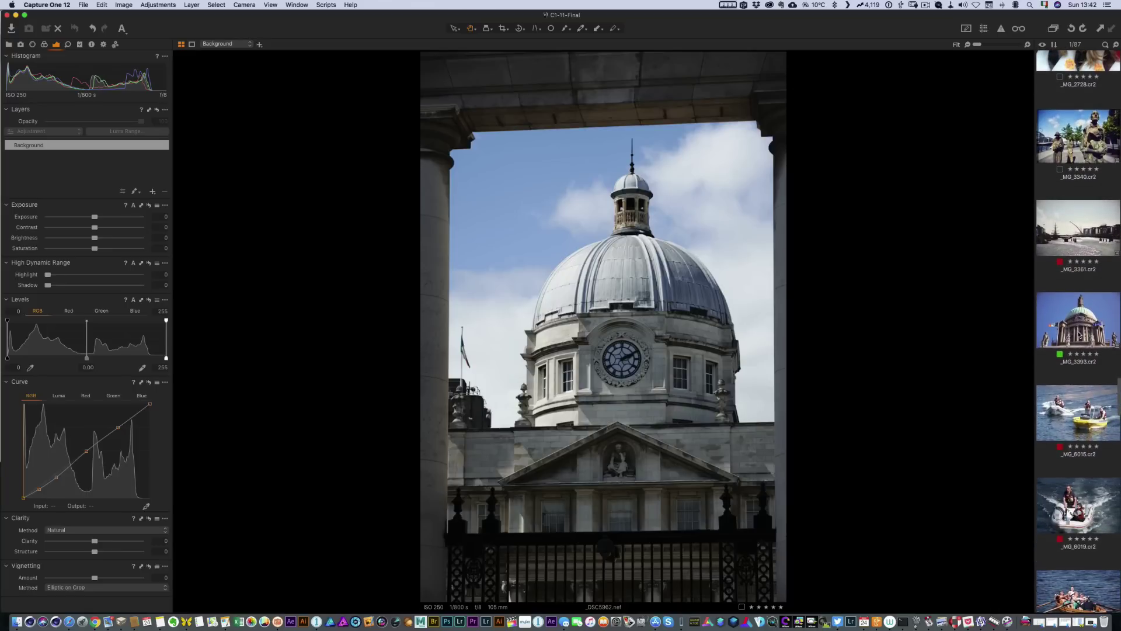
scroll(1079, 334, "down", 3)
left_click(1079, 424)
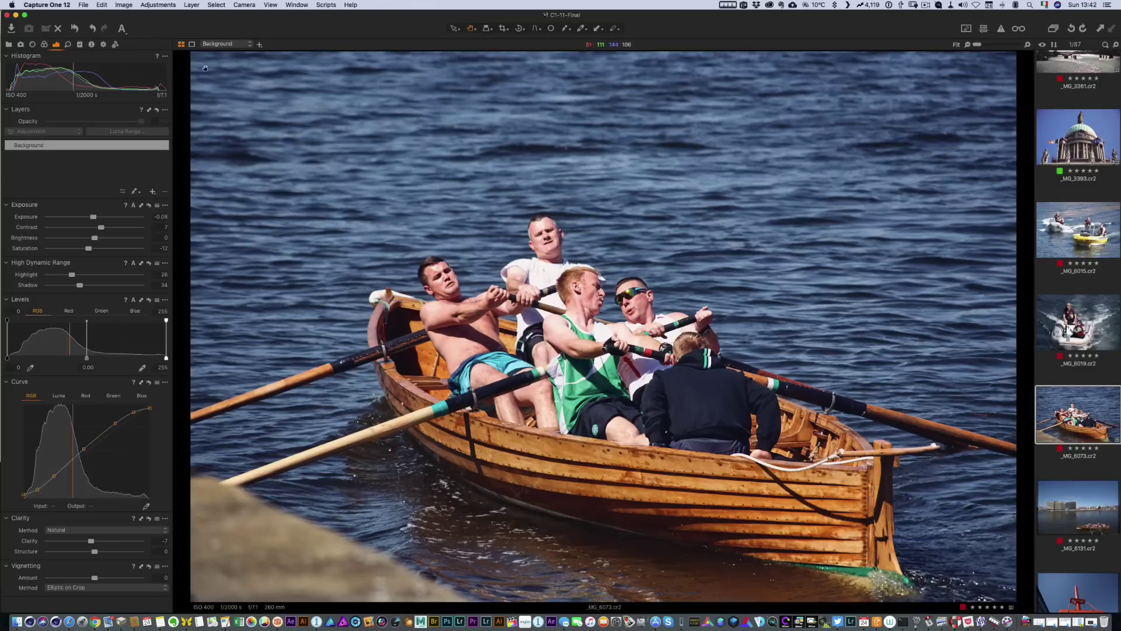
Step: Show the output tools and select the process recipe "JPEG sRGB 1600px for web copy" to view its settings
left_click(103, 45)
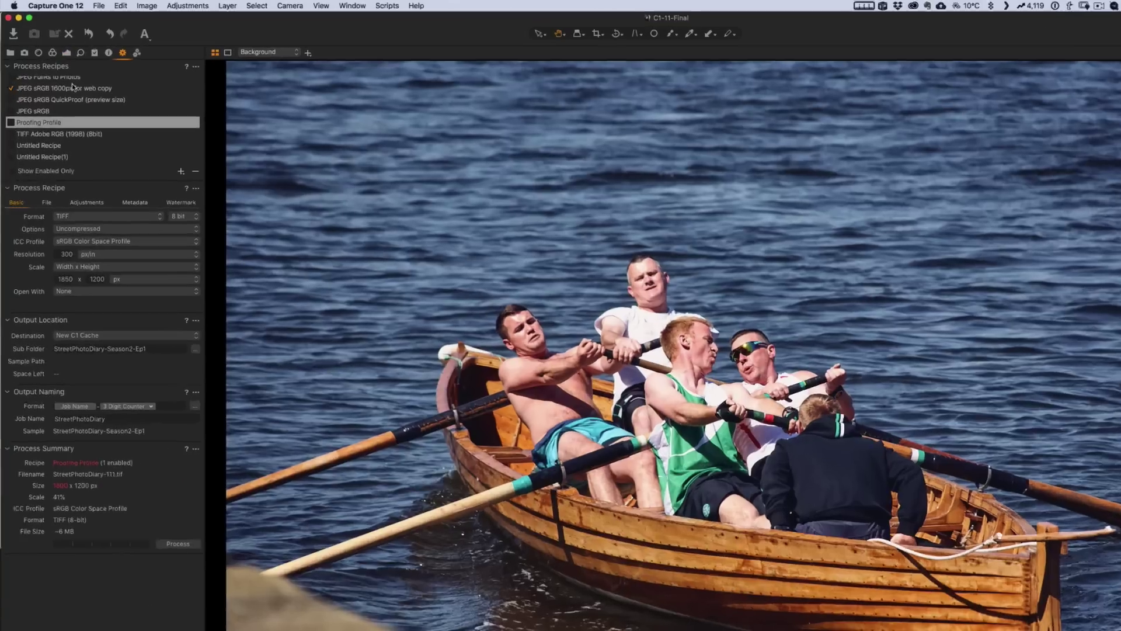
scroll(115, 134, "up", 2)
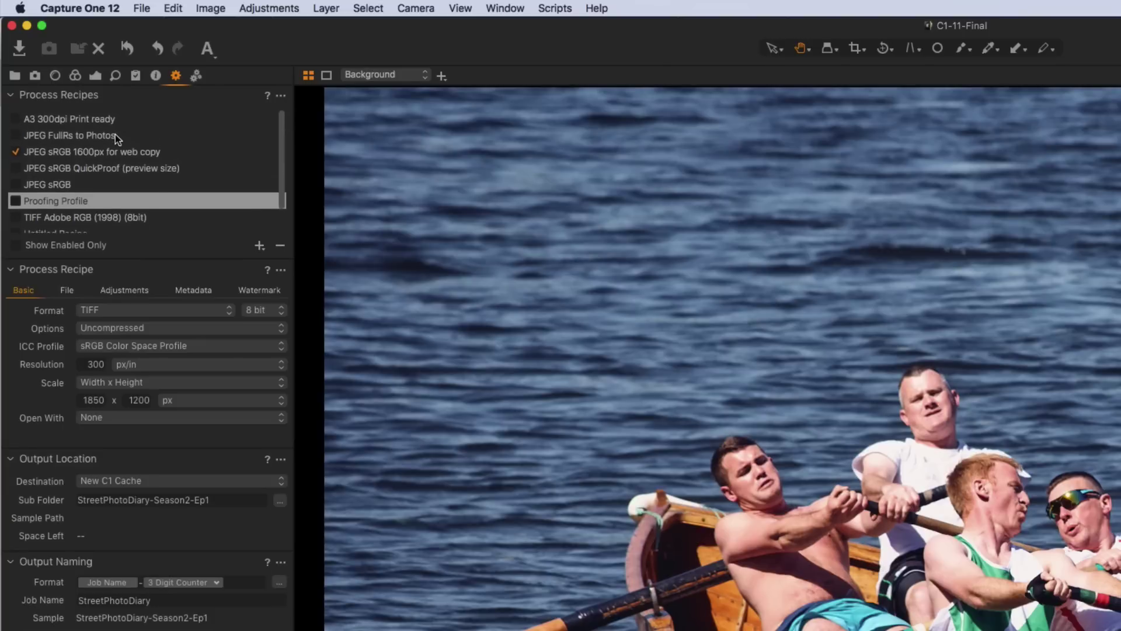
left_click(93, 150)
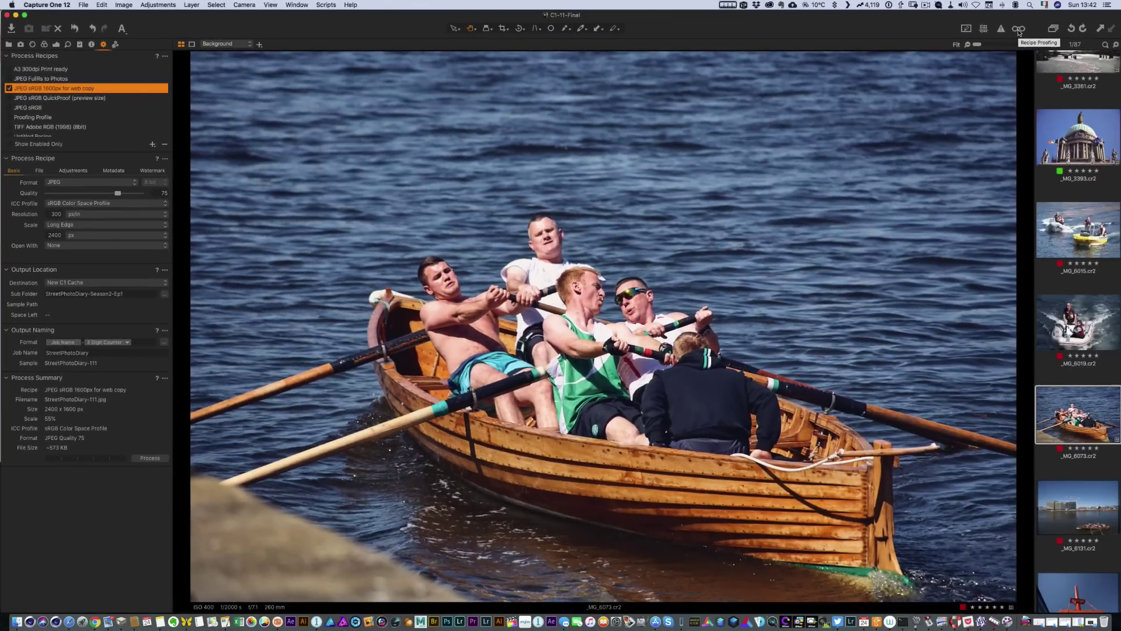
Step: Toggle recipe proofing for the boat photo and select the Proofing Profile recipe to examine its settings
left_click(1019, 30)
left_click(39, 120)
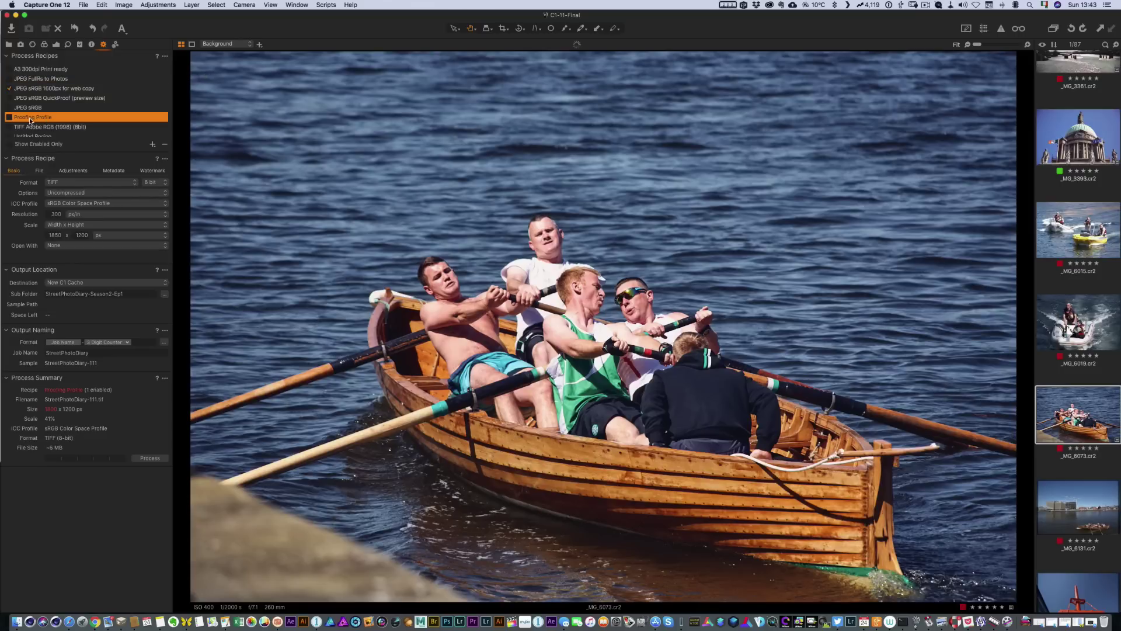
scroll(28, 121, "down", 1)
scroll(38, 137, "down", 1)
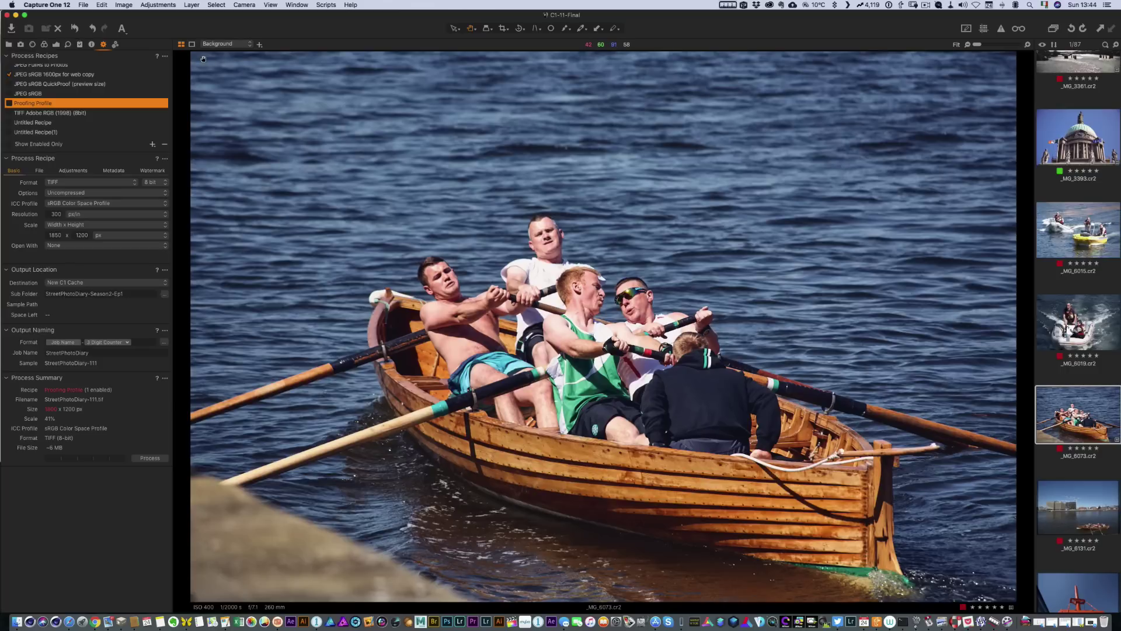
Step: Switch to the App Store to view the Ruler on Call EZ page and minimise its window
key("super+Tab")
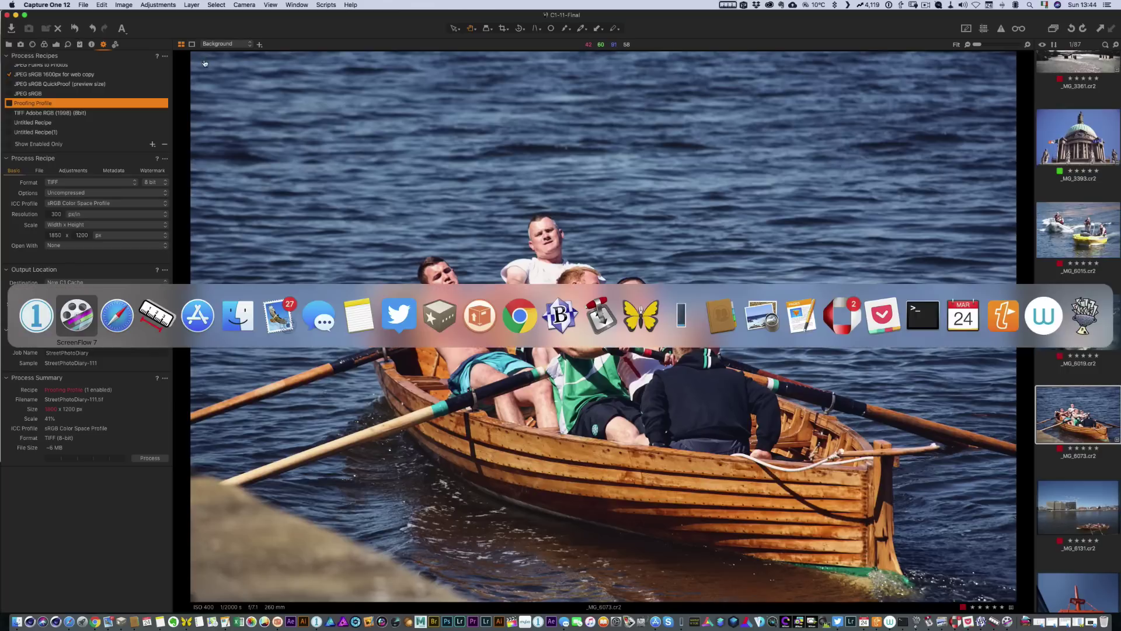
key("super+Tab")
key("super+Tab")
key("super+Tab")
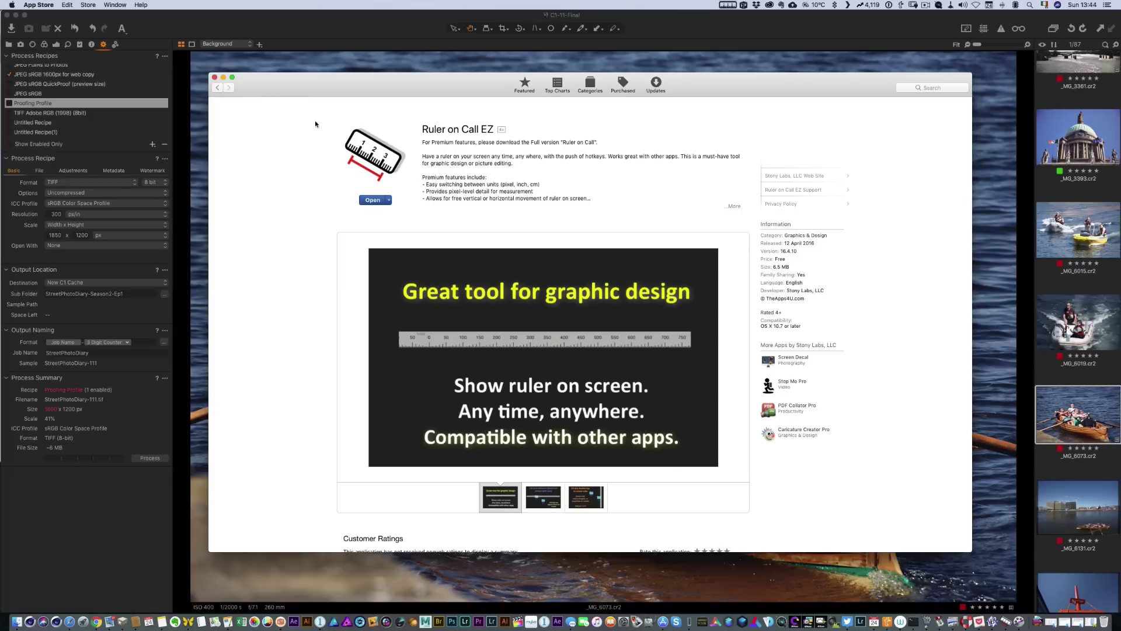
left_click(223, 78)
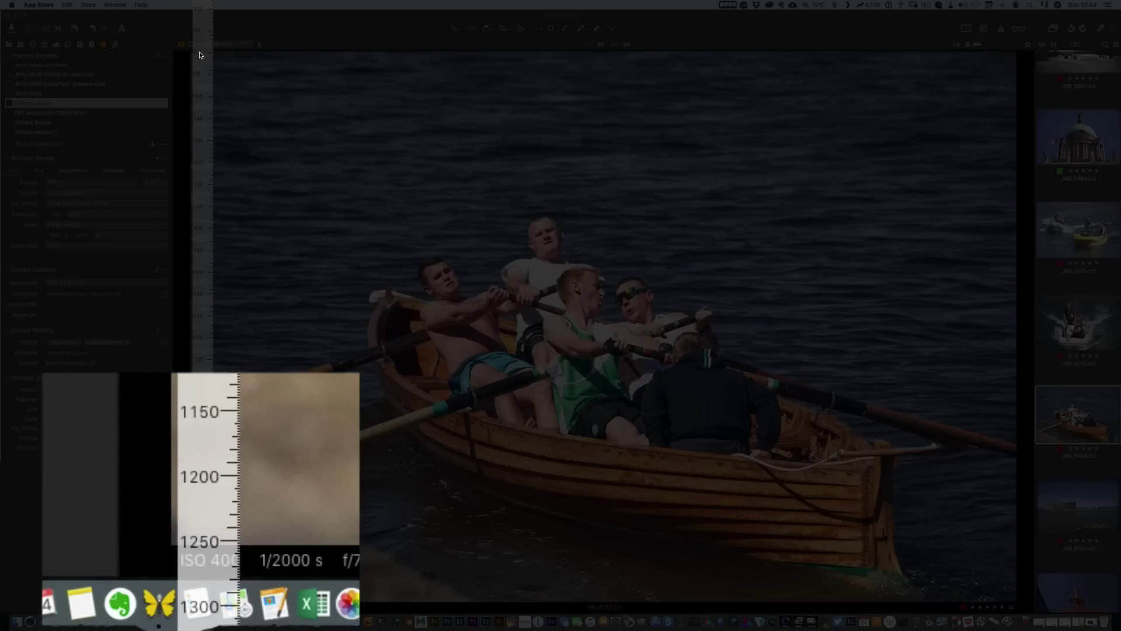
Step: Measure the height and width of the displayed boat photo in pixels with the on-screen ruler
left_click(200, 54)
left_click_drag(196, 56, 191, 65)
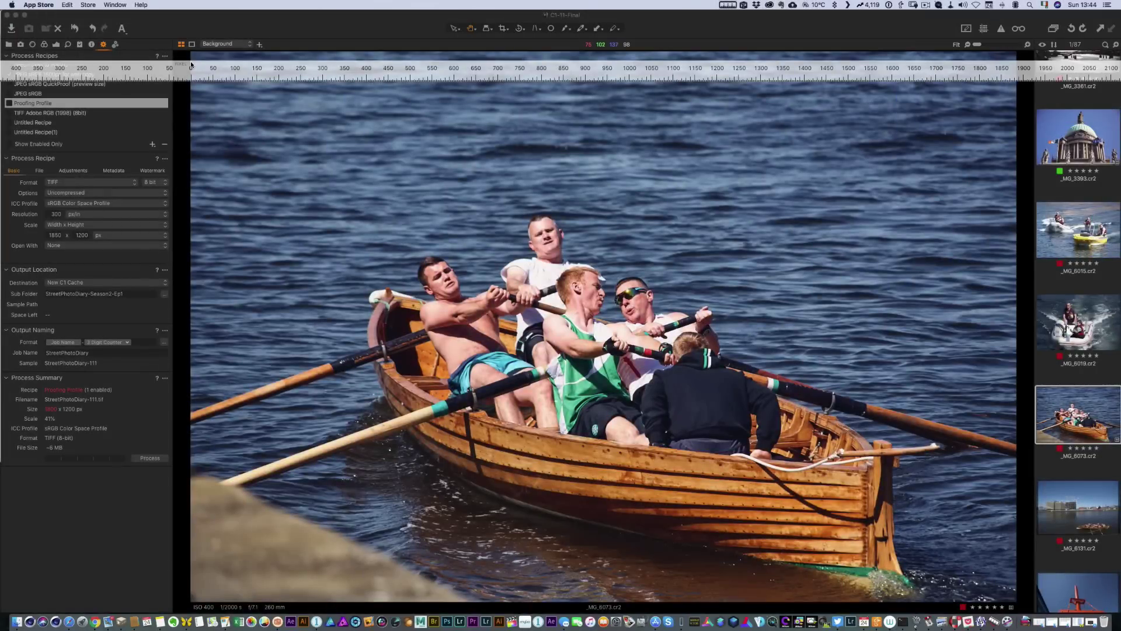
left_click_drag(191, 64, 194, 58)
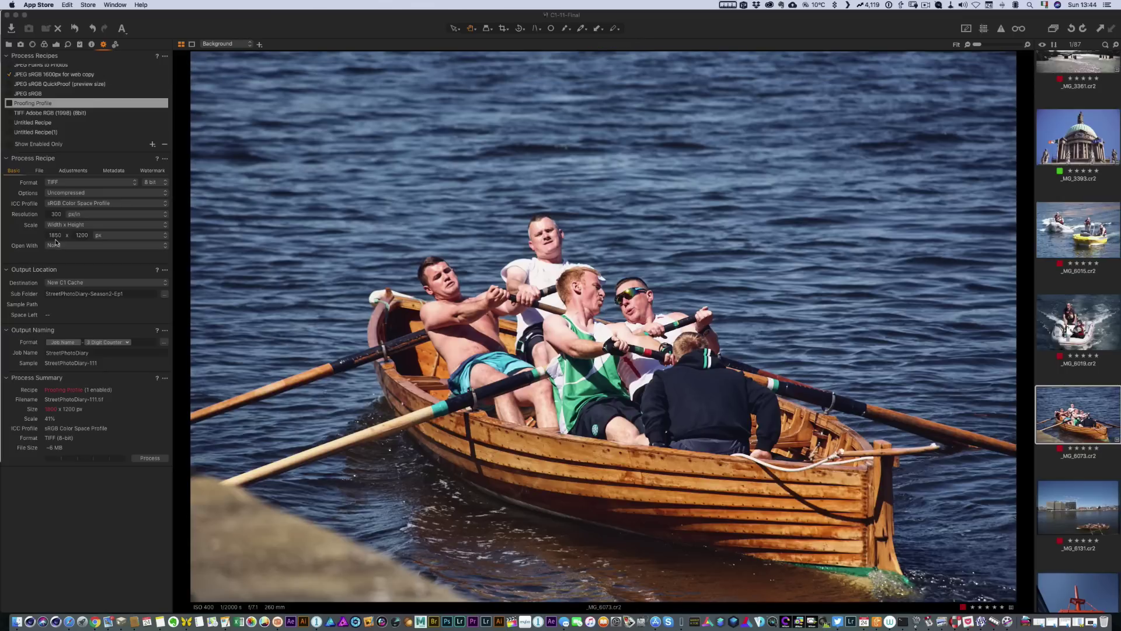
Step: Add a new process recipe and name it "Screen Proof"
left_click(152, 144)
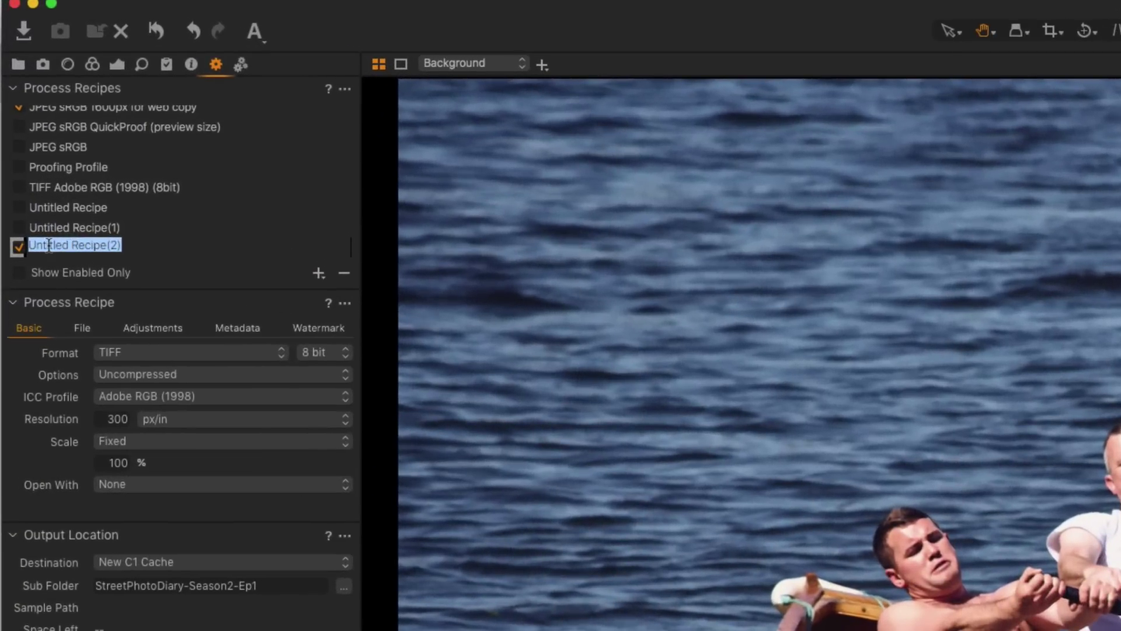
double_click(29, 153)
triple_click(50, 244)
type("Sc")
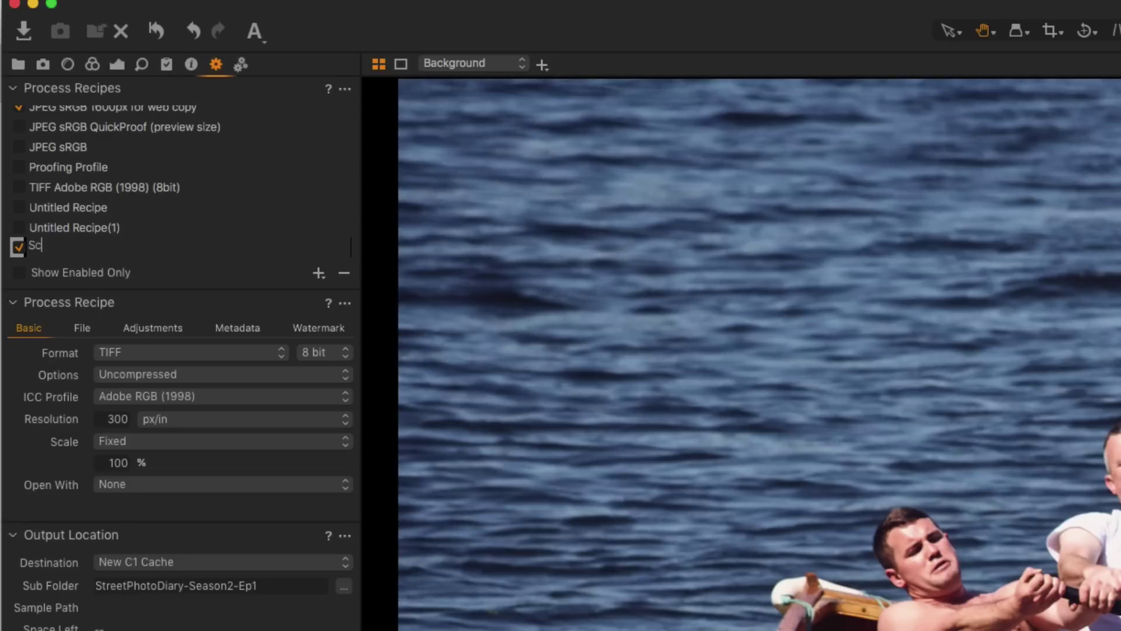
type("reen Proof")
key("Tab")
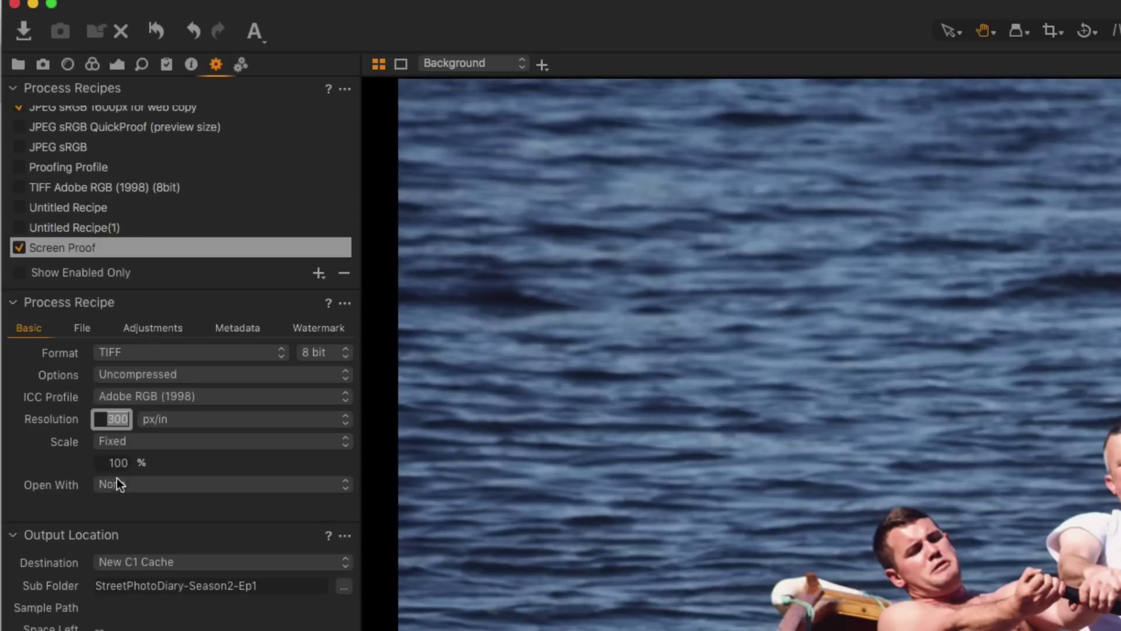
Step: Set the Screen Proof recipe's scale to Width x Height in pixels, at 1850 x 1200 px
left_click(136, 443)
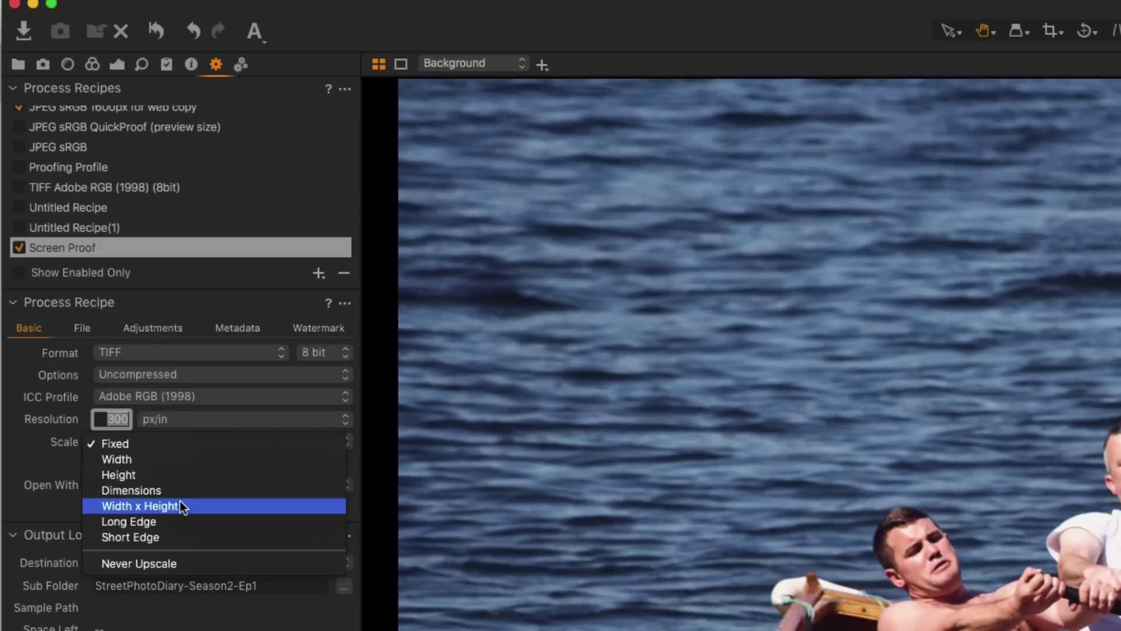
left_click(141, 506)
left_click(106, 463)
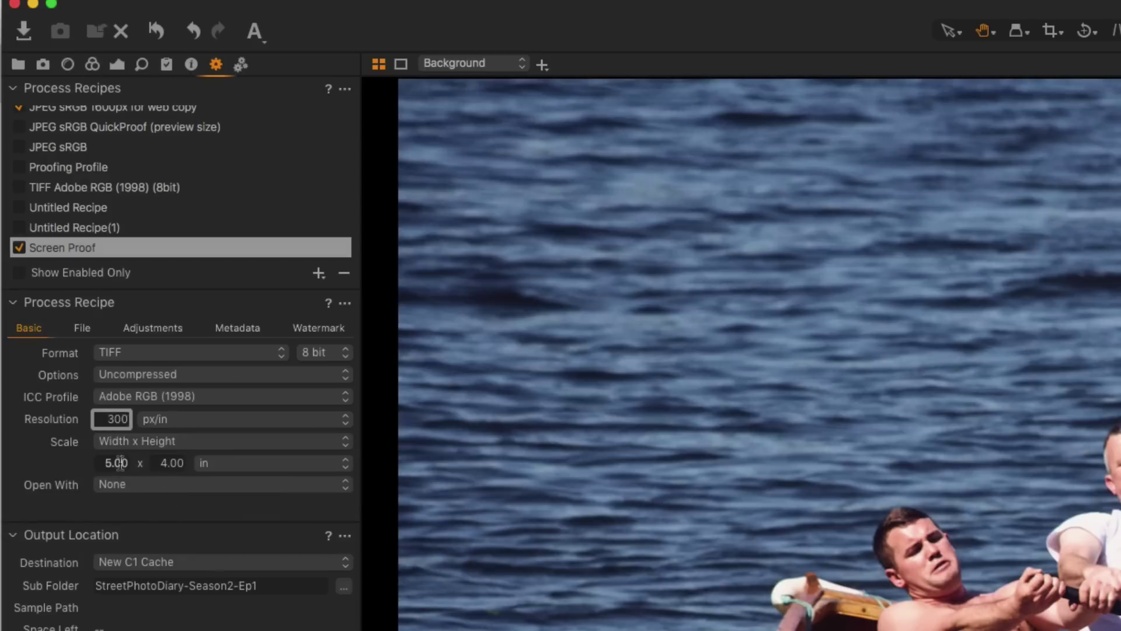
left_click(211, 470)
left_click(221, 450)
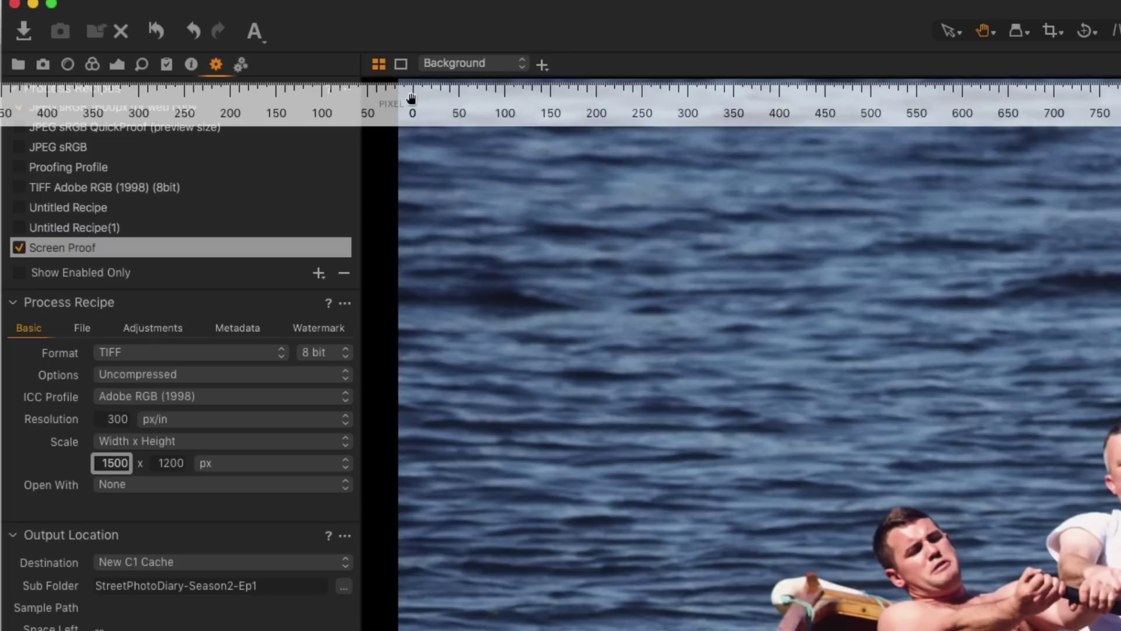
type("1850")
key("Tab")
key("Tab")
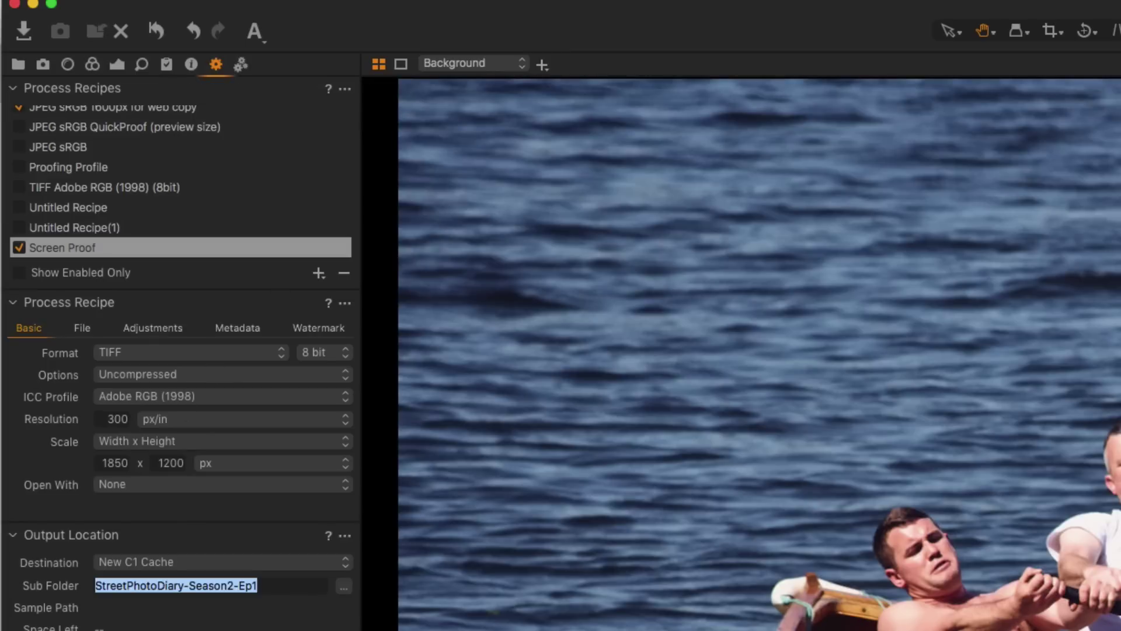
Step: Disable the Screen Proof recipe for processing while keeping it selected, and turn on recipe proofing
left_click(88, 302)
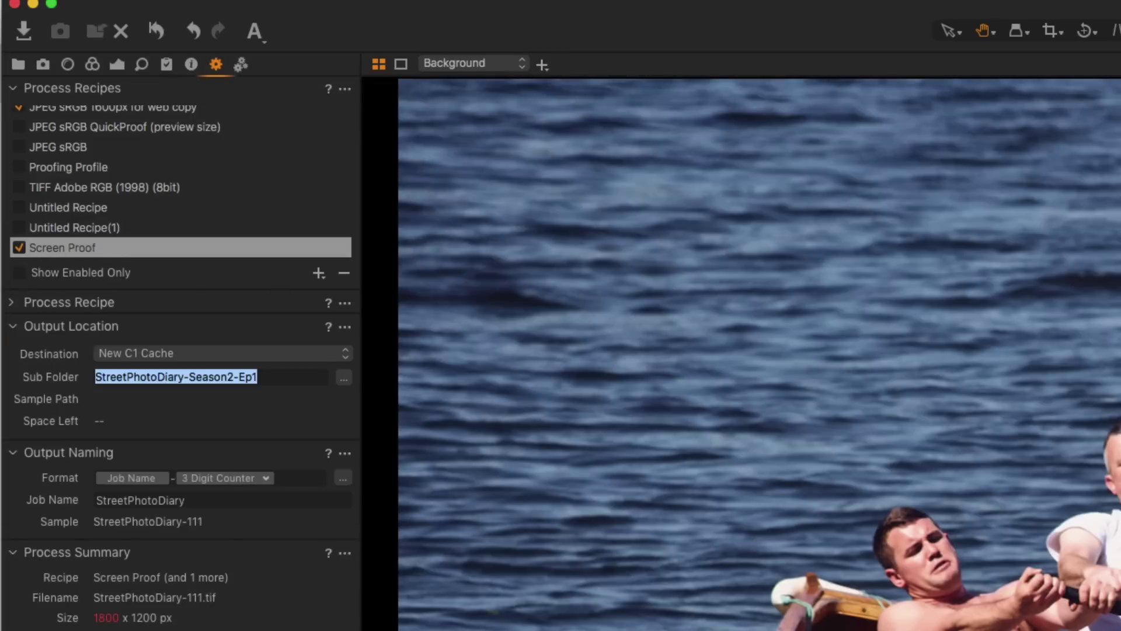
left_click(17, 248)
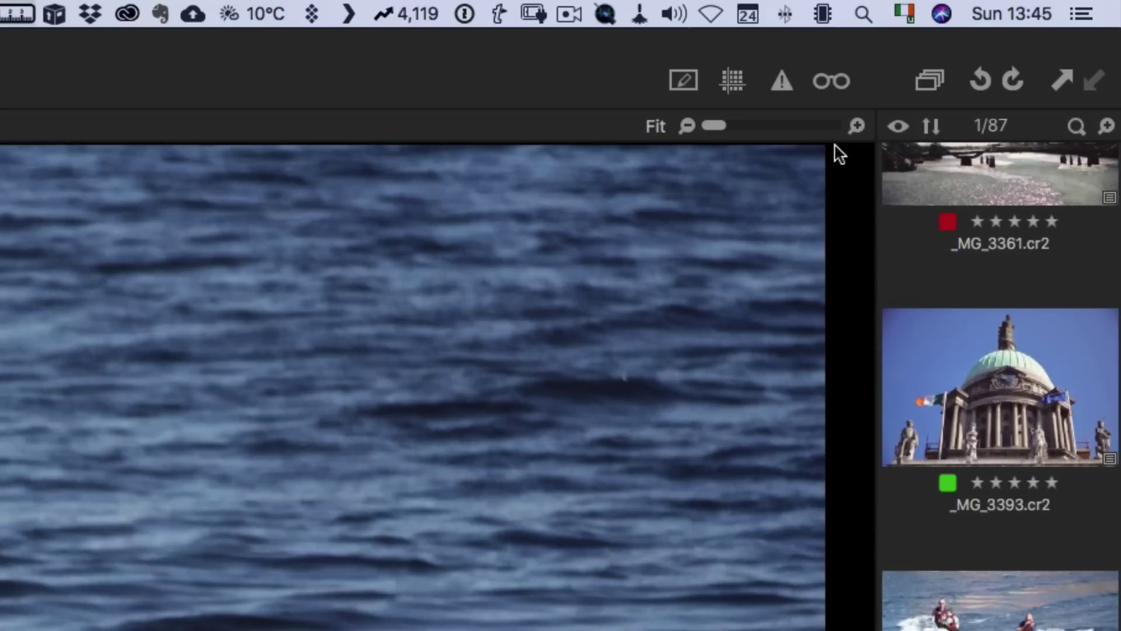
left_click(830, 80)
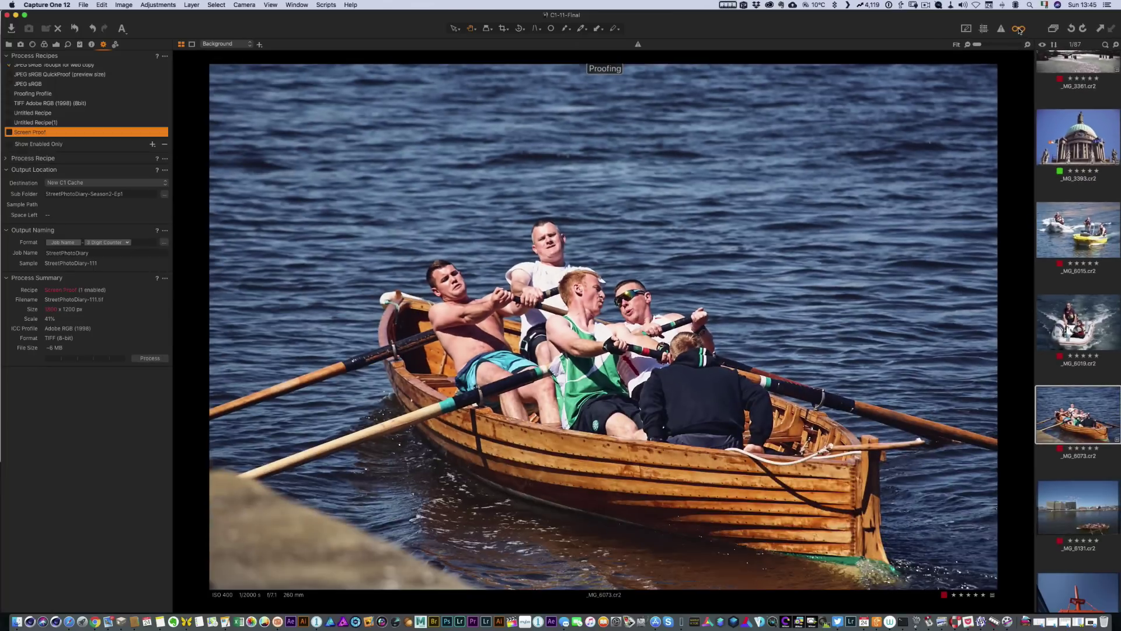
Step: Find the domed clock building photo, _DSC5962.nef, in the browser and view it with recipe proofing active
scroll(1087, 145, "up", 5)
scroll(1088, 146, "up", 15)
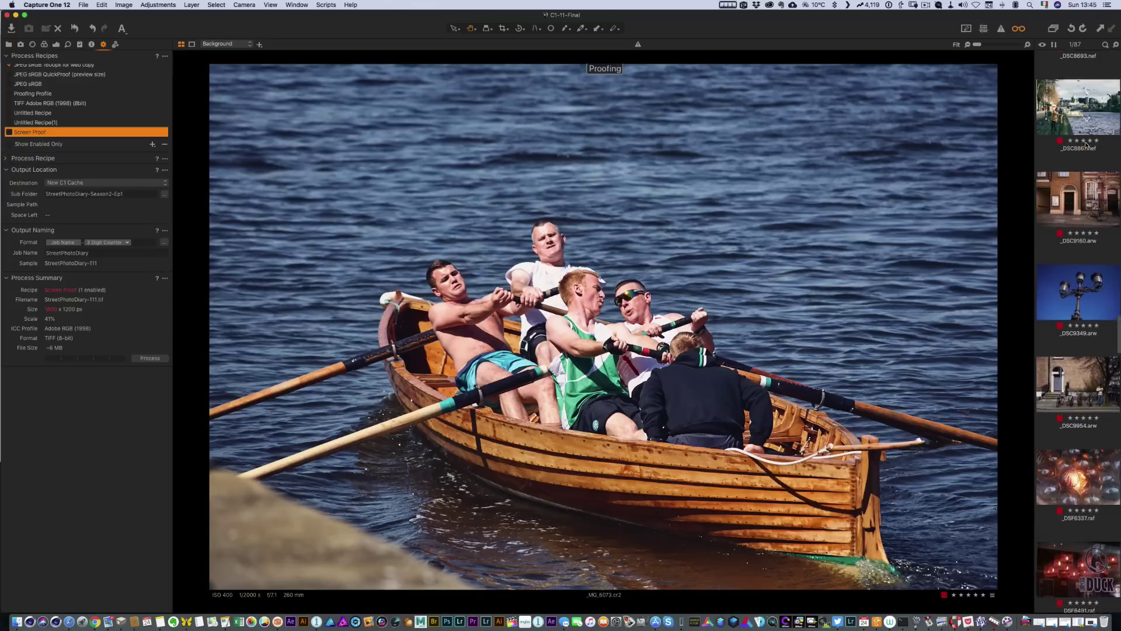
scroll(1085, 145, "up", 15)
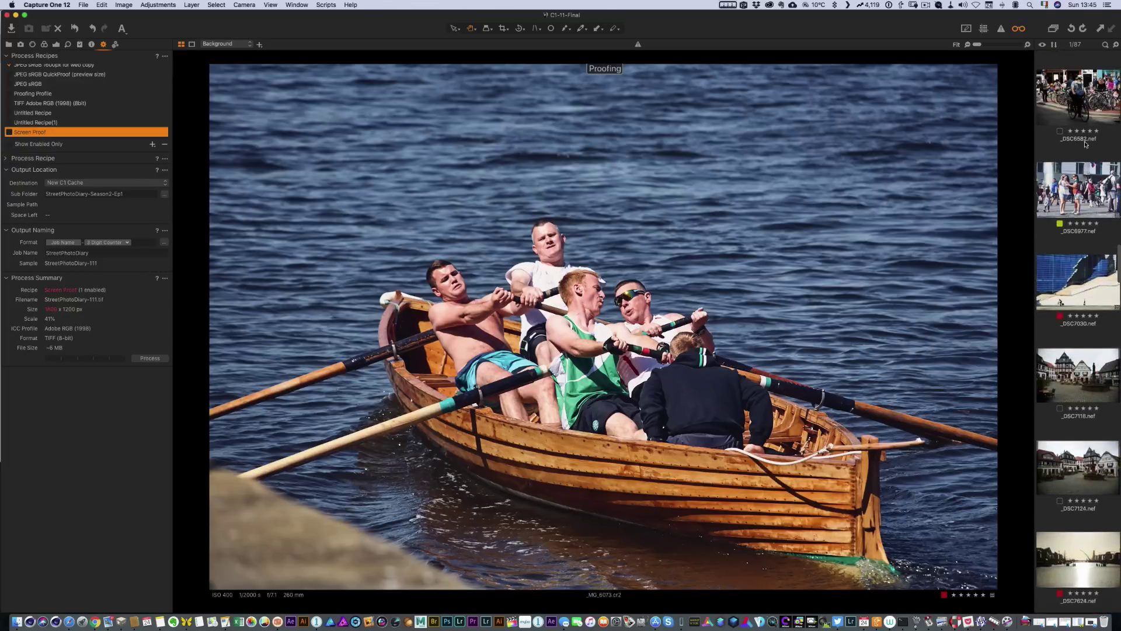
scroll(1083, 175, "down", 2)
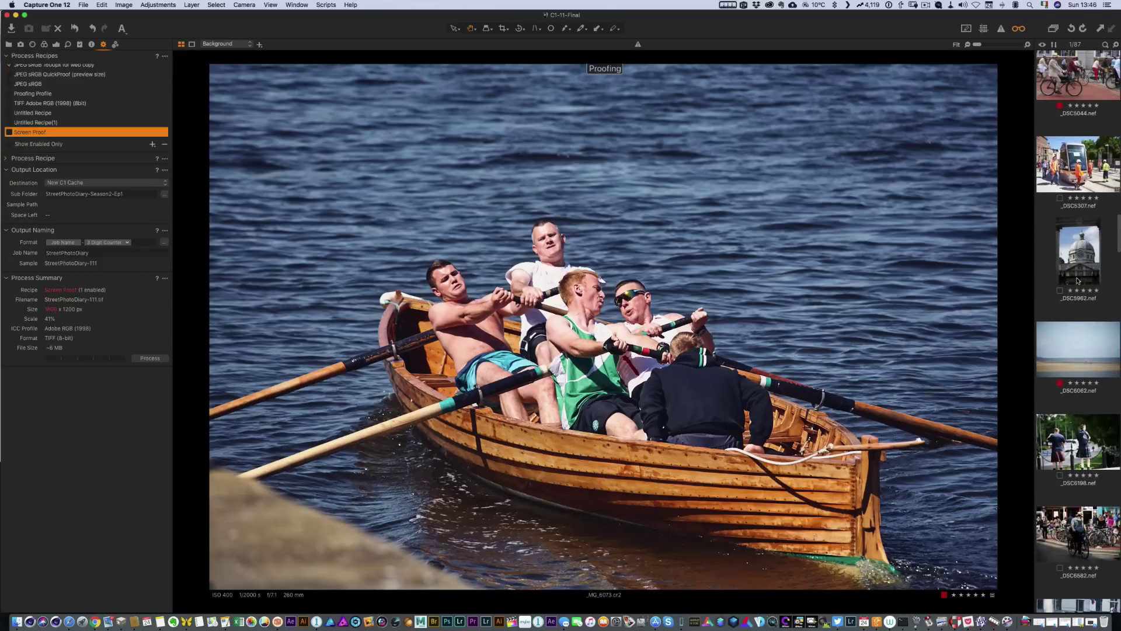
left_click(1077, 277)
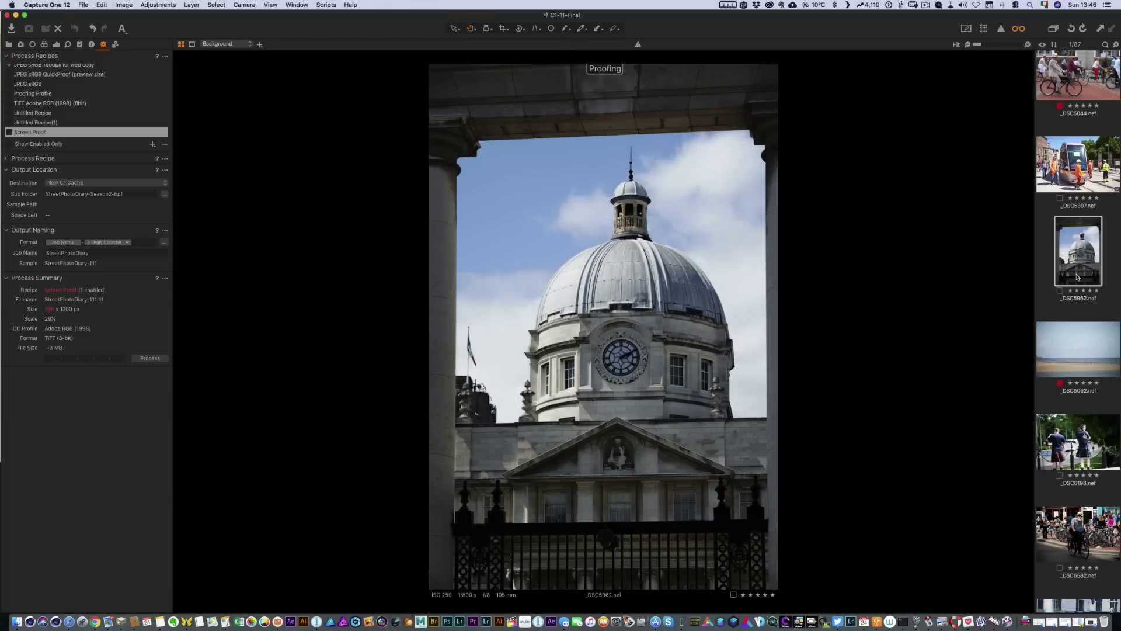
Step: Compare the domed clock building photo with recipe proofing off and on
left_click(1019, 31)
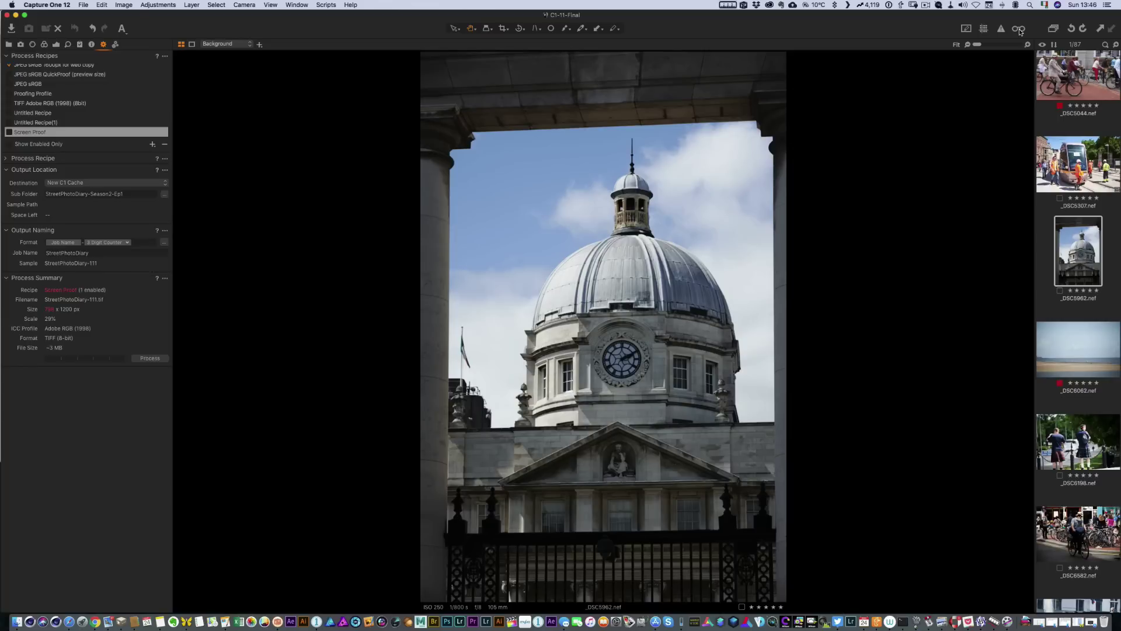
left_click(1020, 32)
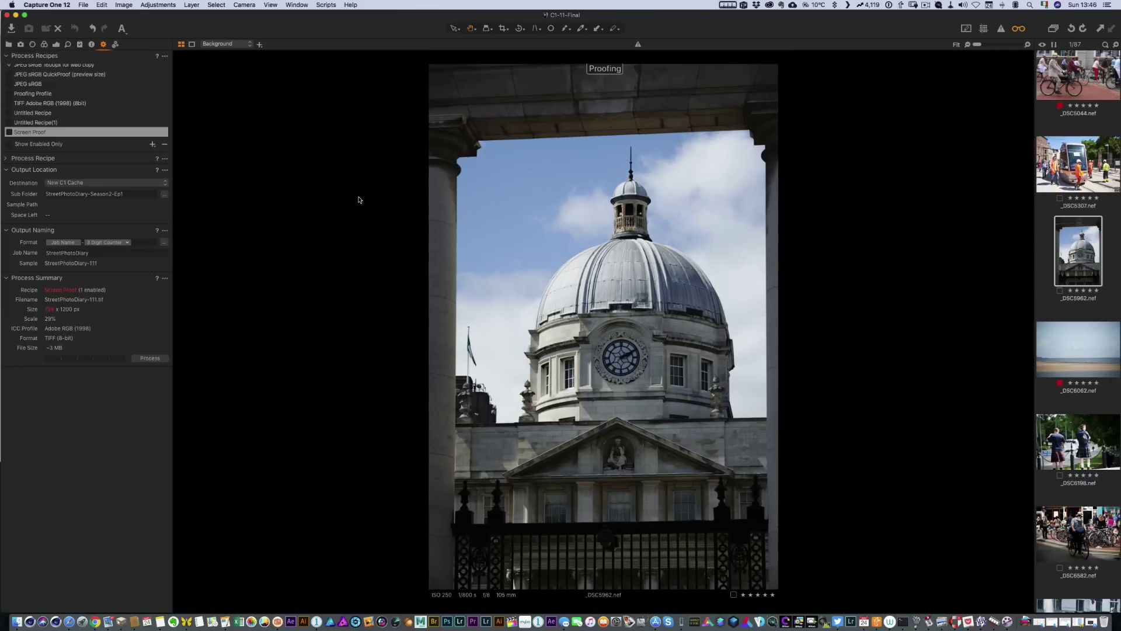
Step: Set the dome photo's exposure to 0.35, contrast to 9, highlight to 15 and shadow to 39, and turn off recipe proofing
left_click(55, 45)
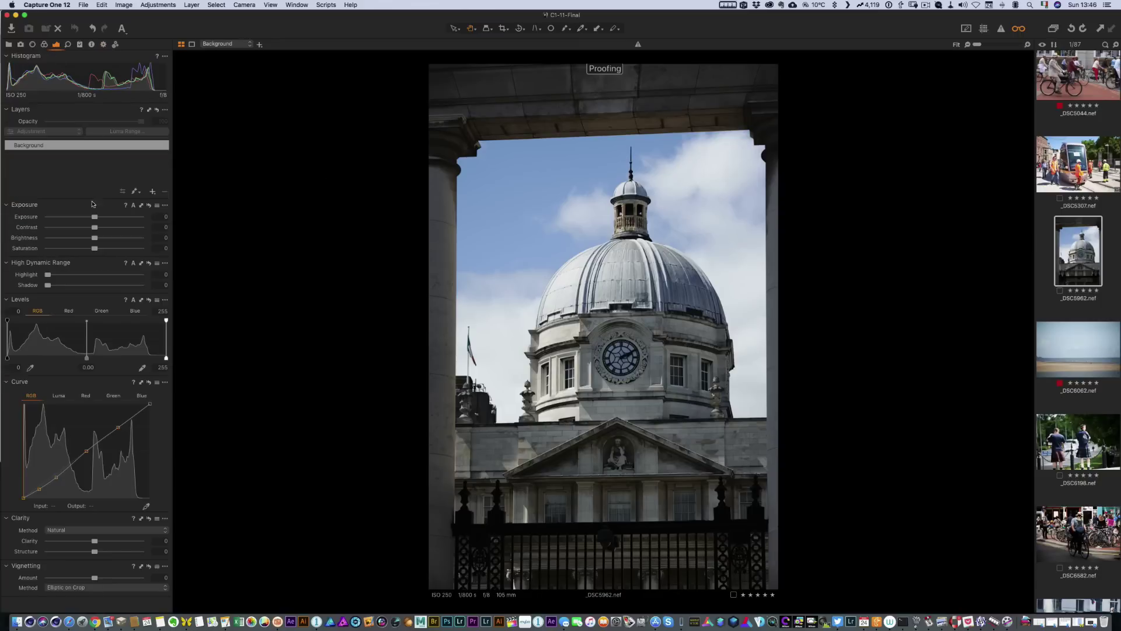
left_click_drag(94, 217, 103, 227)
left_click_drag(47, 275, 85, 285)
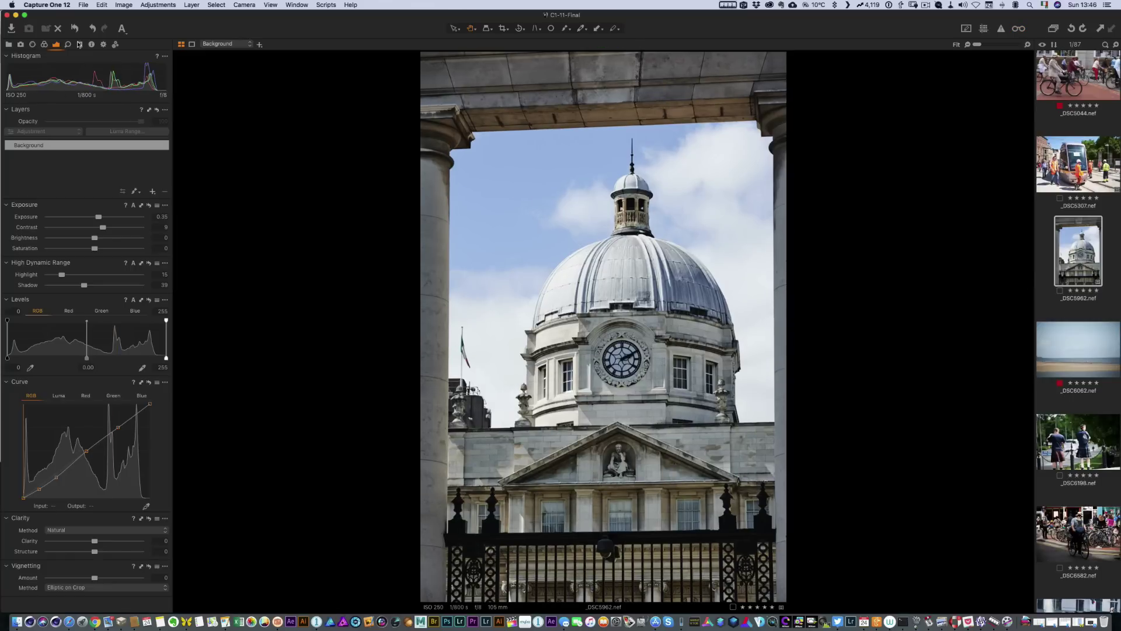
Step: Open the application's image preferences and review the available preview image sizes, keeping 5120 px
left_click(52, 6)
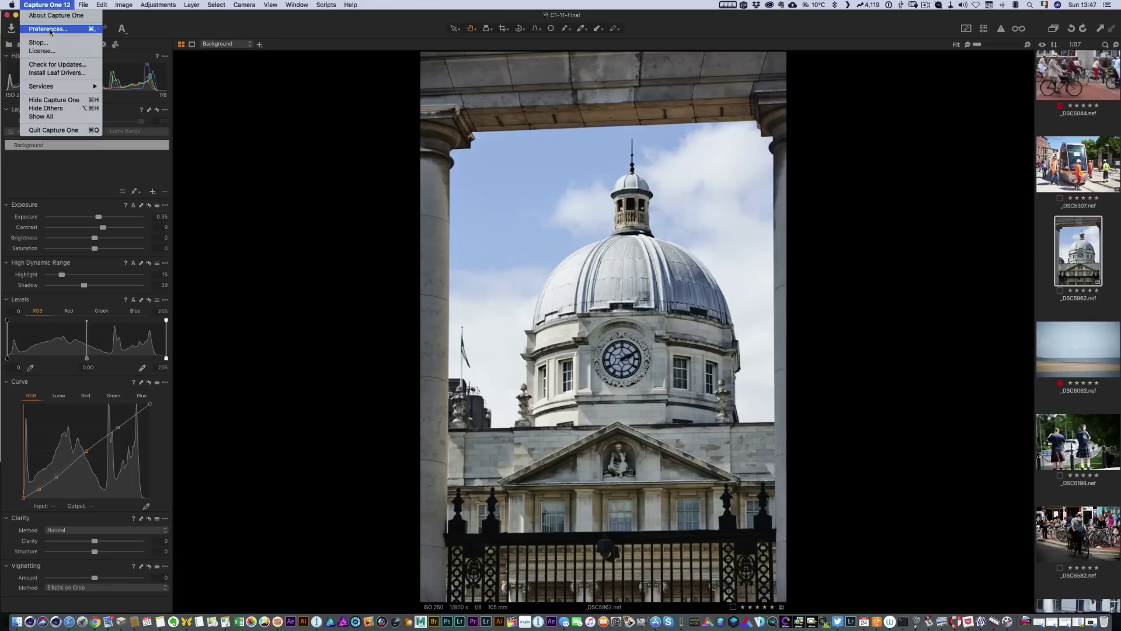
left_click(48, 29)
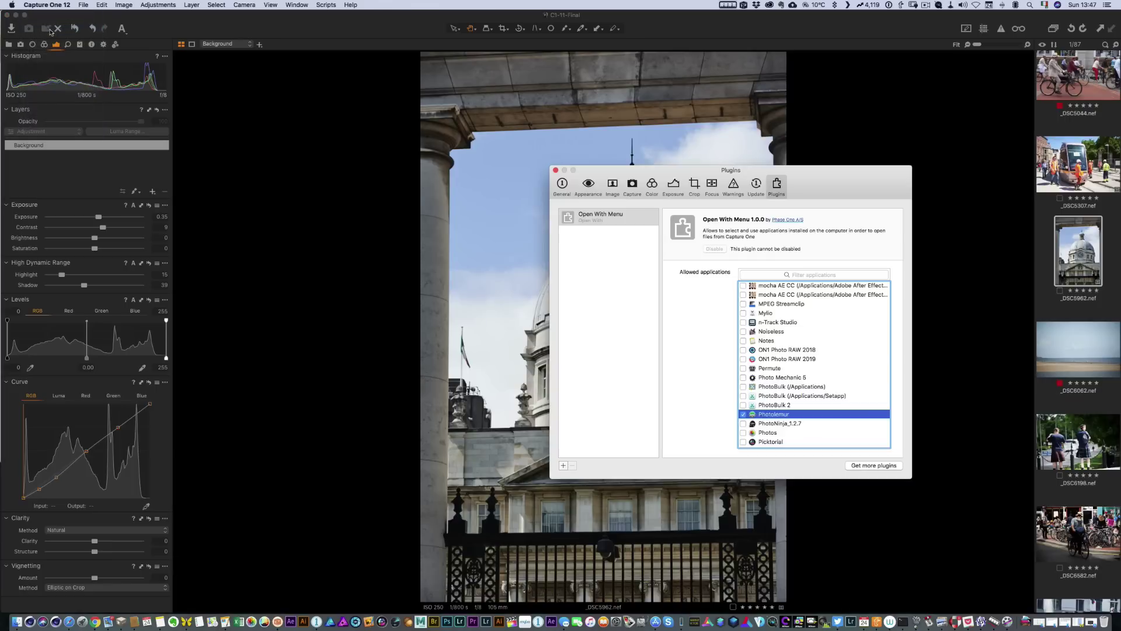
left_click(563, 185)
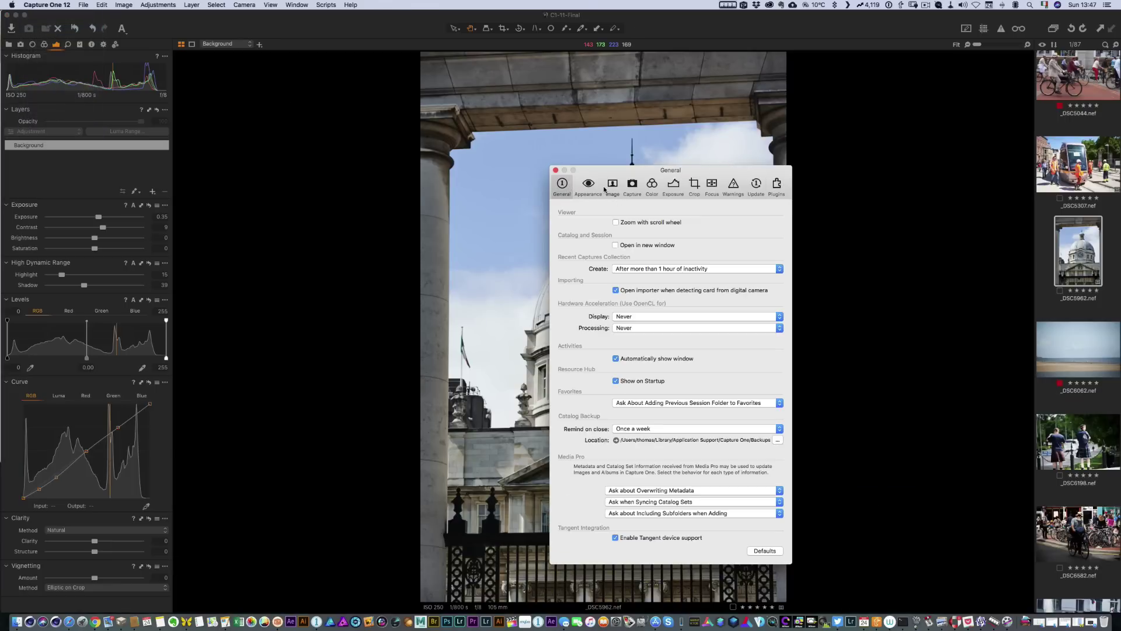
left_click(604, 189)
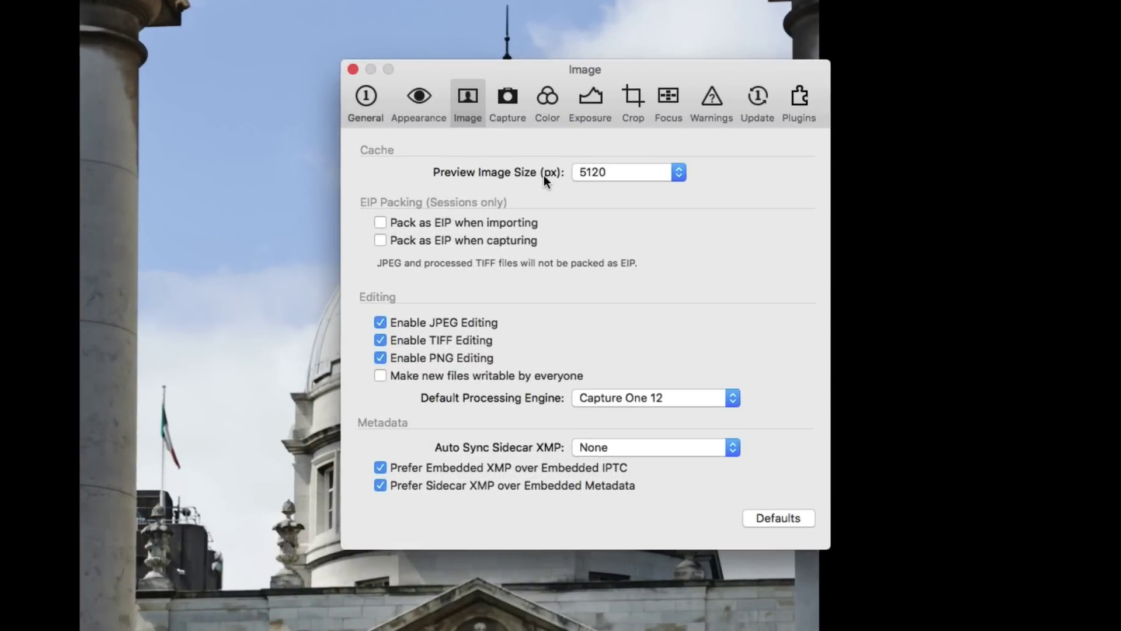
left_click(616, 177)
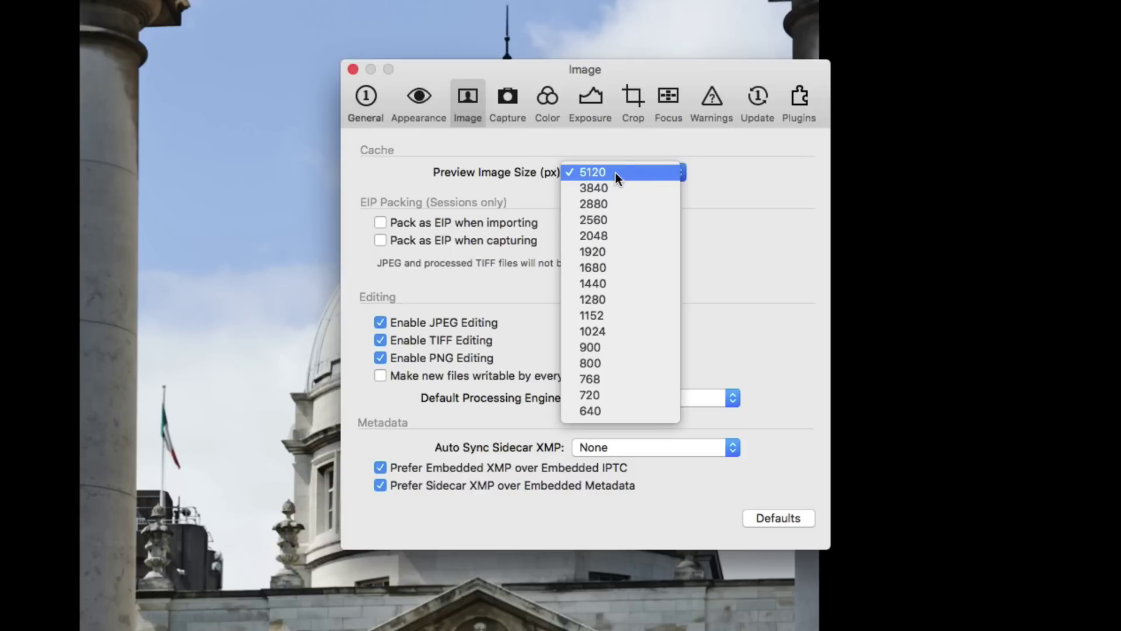
left_click(623, 142)
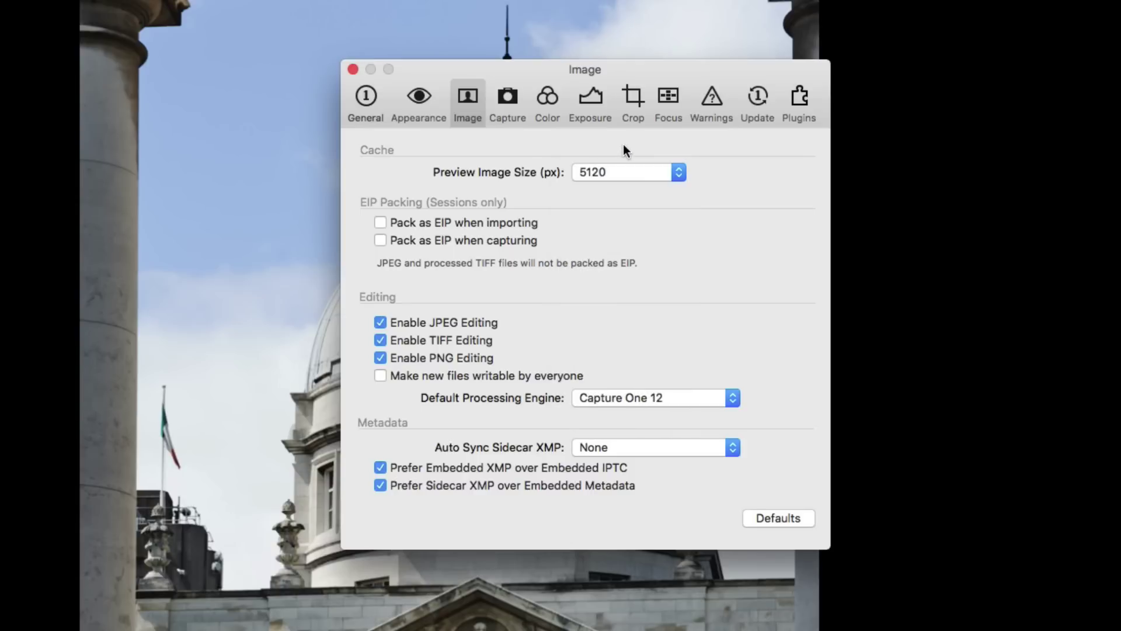
left_click(627, 174)
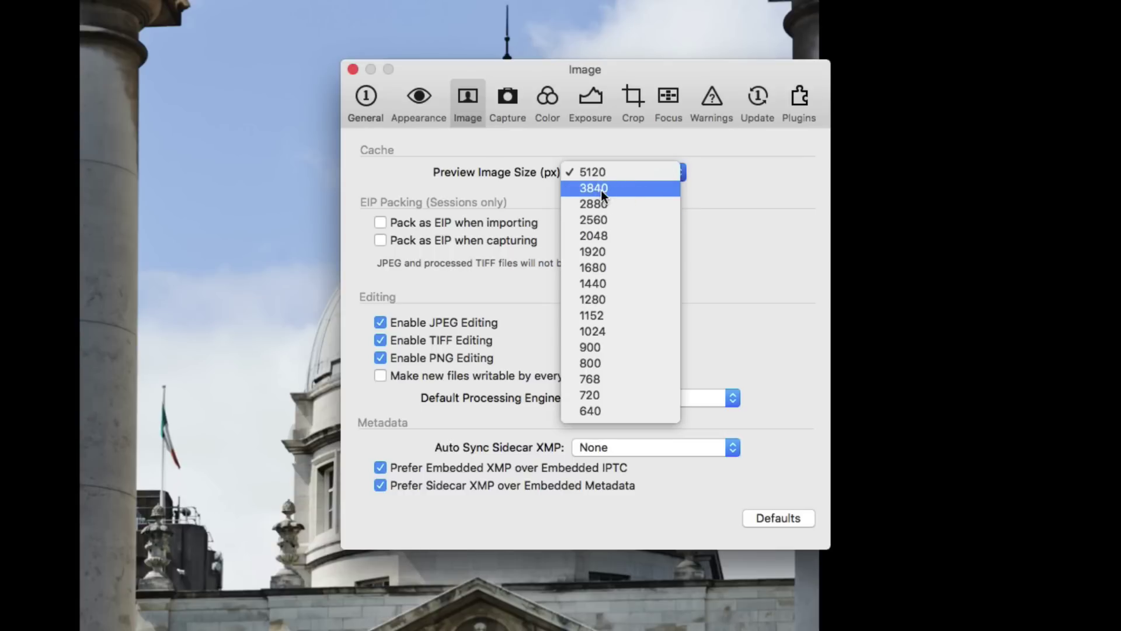
left_click(601, 173)
Step: Try a preview image size of 3840 px, restore it to 5120 px, and close the preferences
left_click(611, 173)
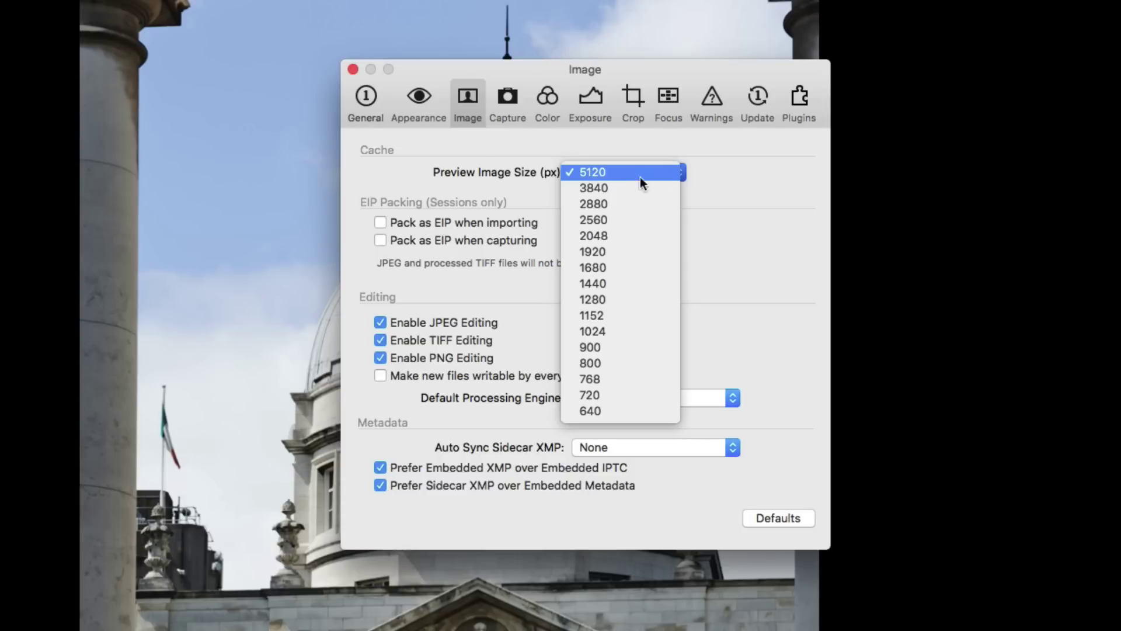
left_click(654, 193)
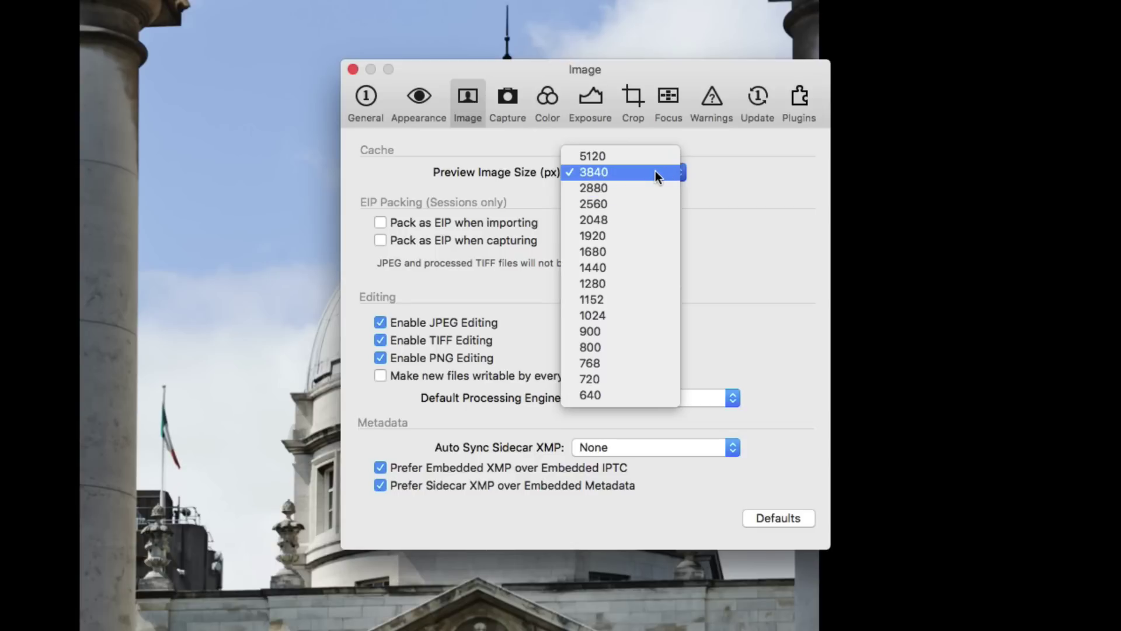
left_click(623, 164)
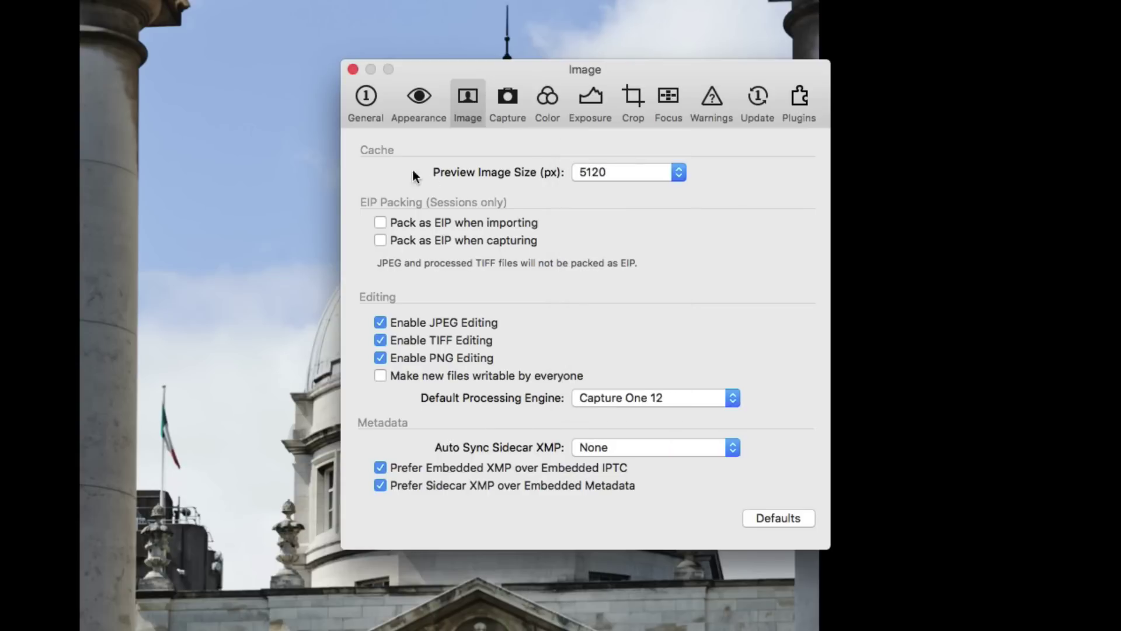
left_click(353, 69)
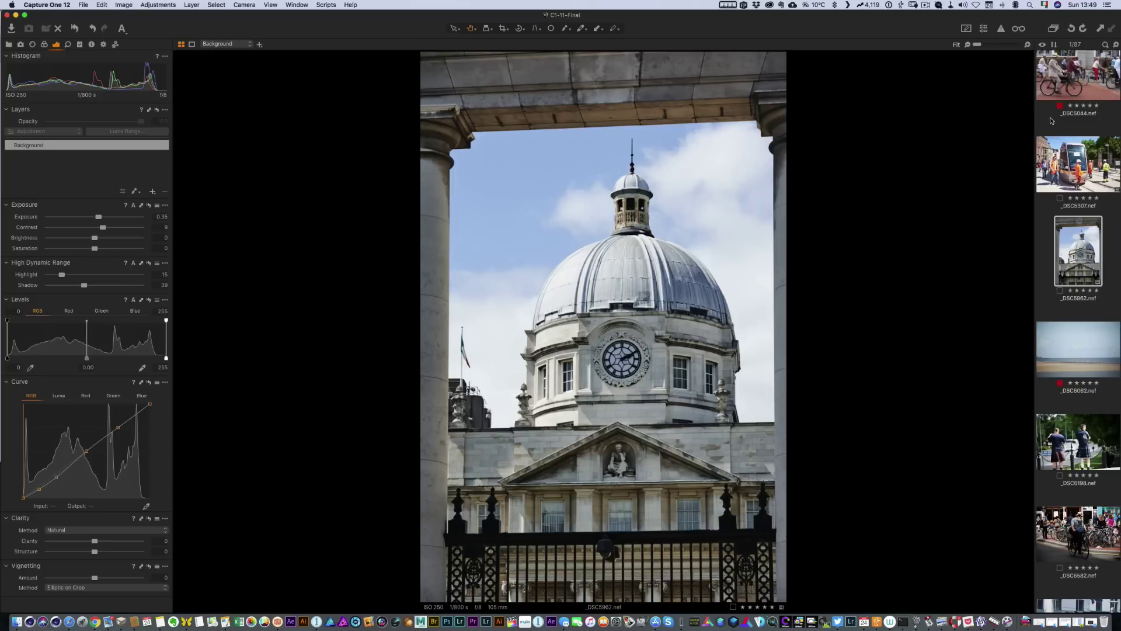
Step: Browse back through the earlier photos in the browser, to around _DSC2564.nef
scroll(1051, 121, "up", 10)
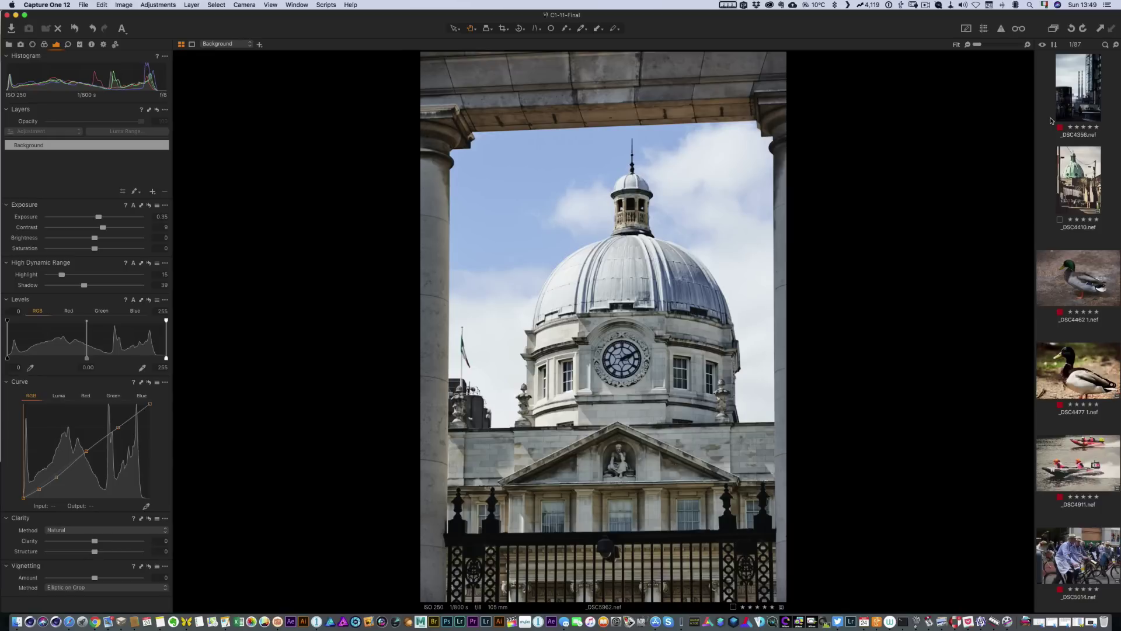
scroll(1050, 120, "up", 10)
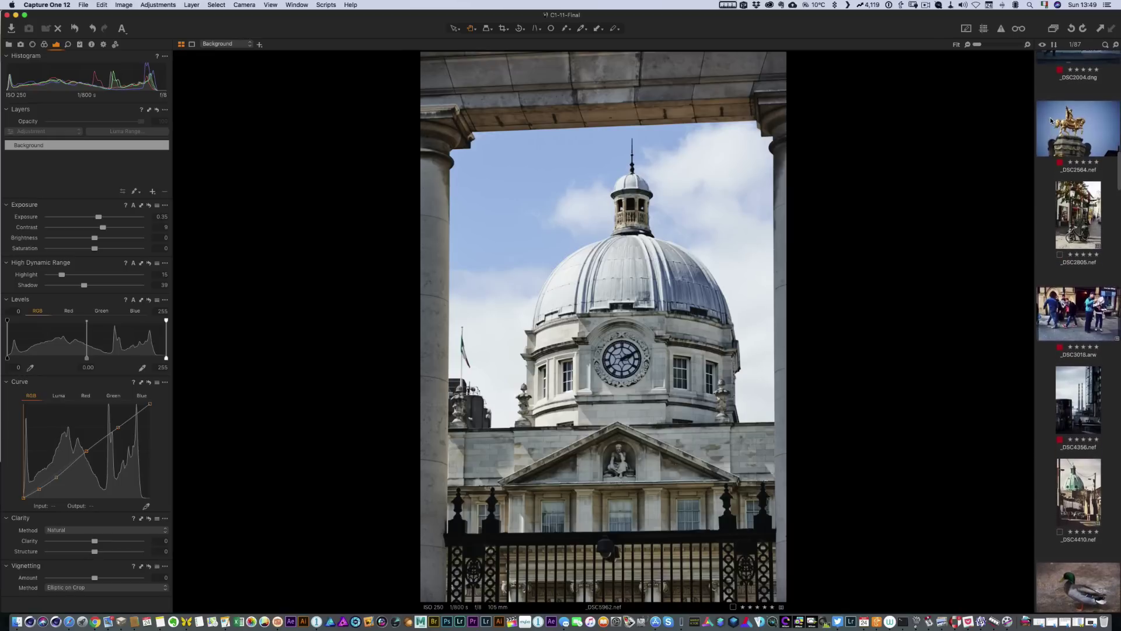